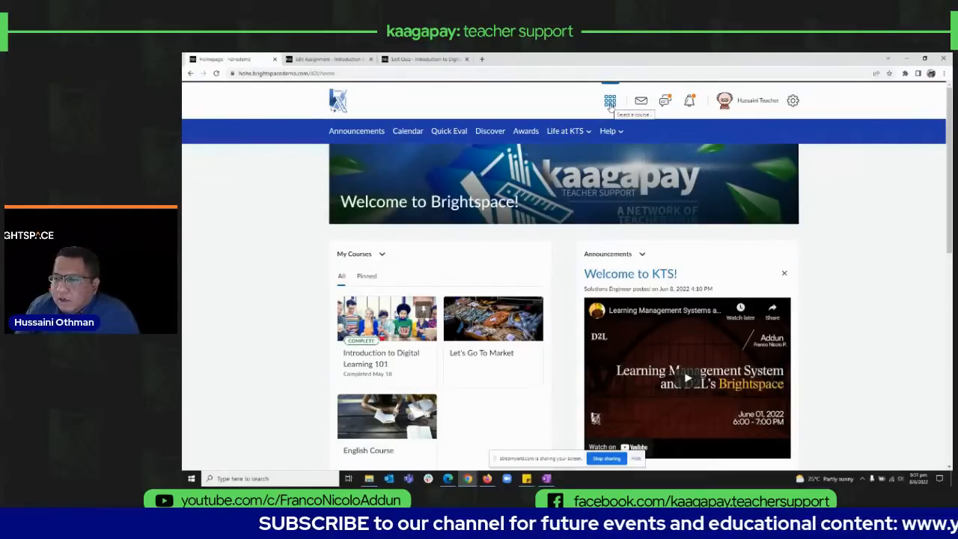
# Step: Examine the Brightspace homepage: the course selector, My Courses, Announcements, Quick Eval, Calendar and the Get Social feed
pyautogui.click(611, 103)
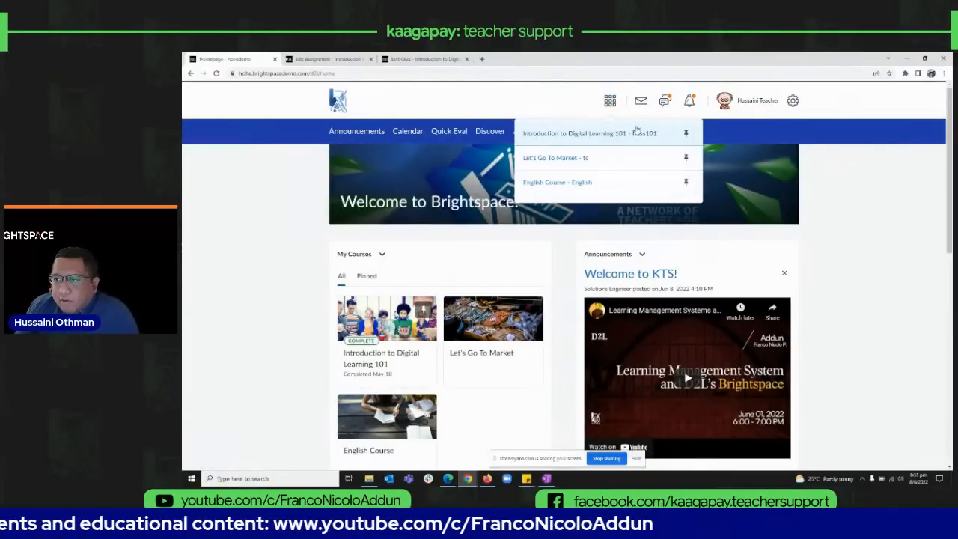
pyautogui.click(890, 200)
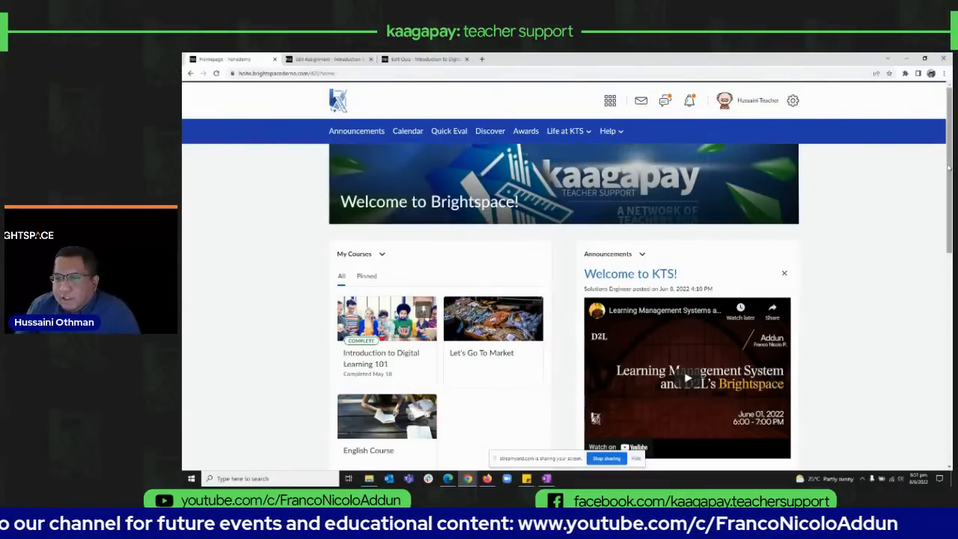
pyautogui.moveTo(949, 168); pyautogui.dragTo(948, 173)
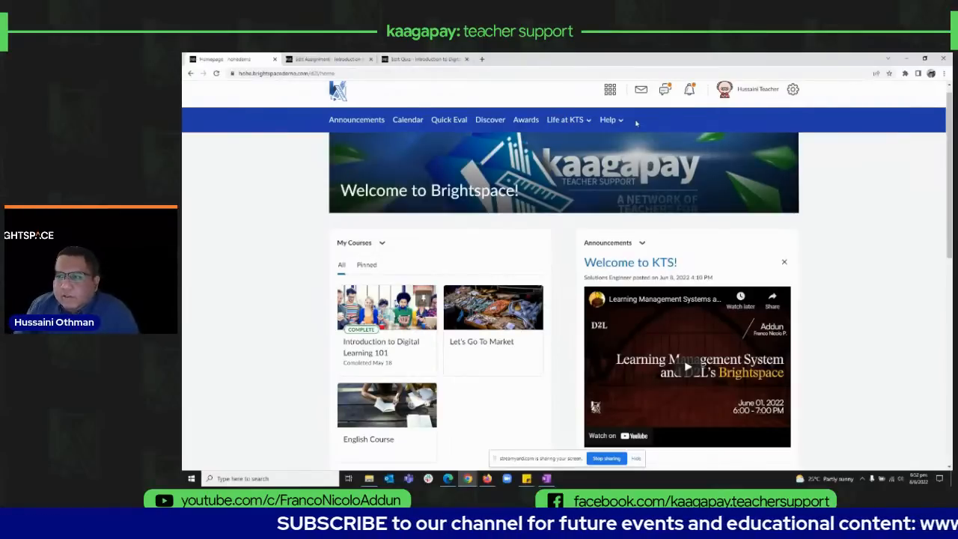
pyautogui.click(589, 125)
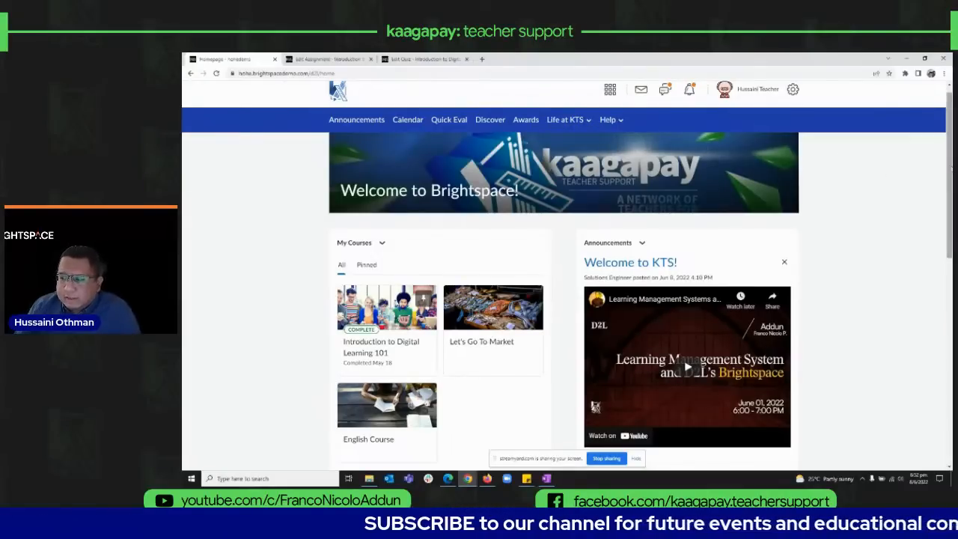
pyautogui.scroll(-3, 945, 225)
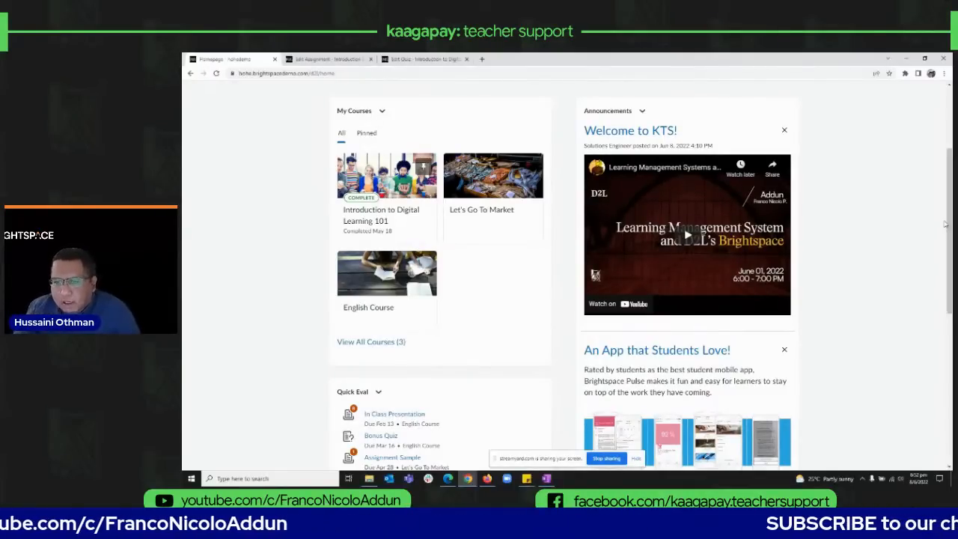
pyautogui.moveTo(951, 180); pyautogui.dragTo(951, 181)
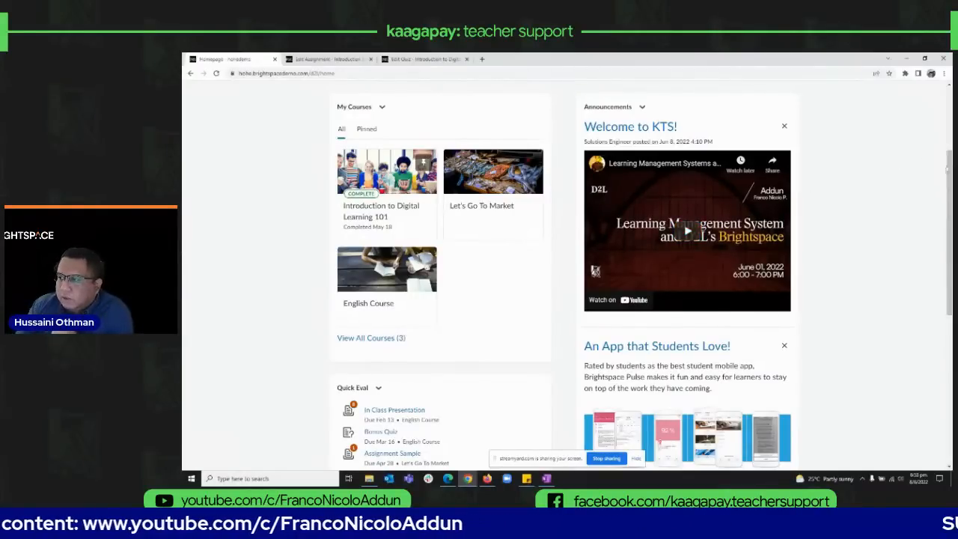
pyautogui.moveTo(951, 170); pyautogui.dragTo(946, 245)
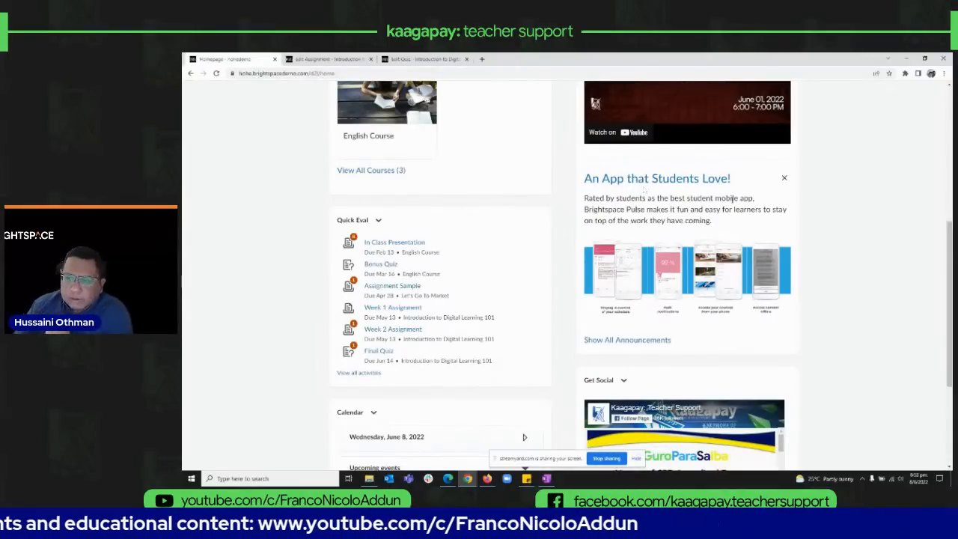
pyautogui.scroll(-2, 949, 263)
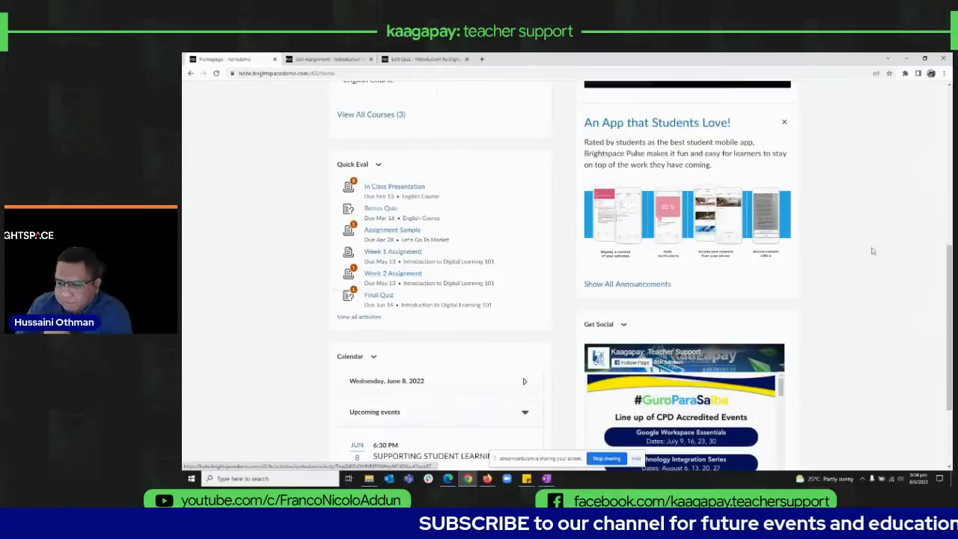
pyautogui.moveTo(949, 268); pyautogui.dragTo(946, 326)
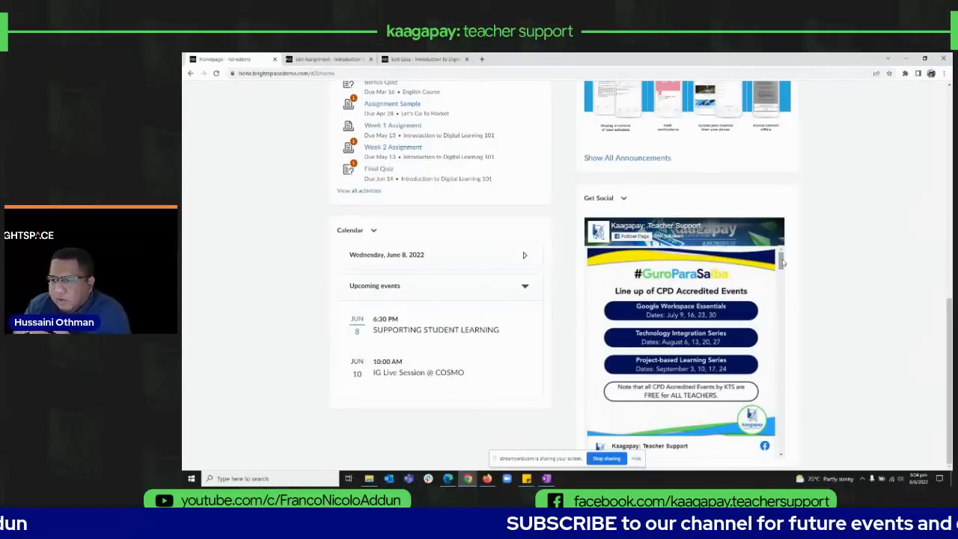
pyautogui.moveTo(783, 261); pyautogui.dragTo(782, 385)
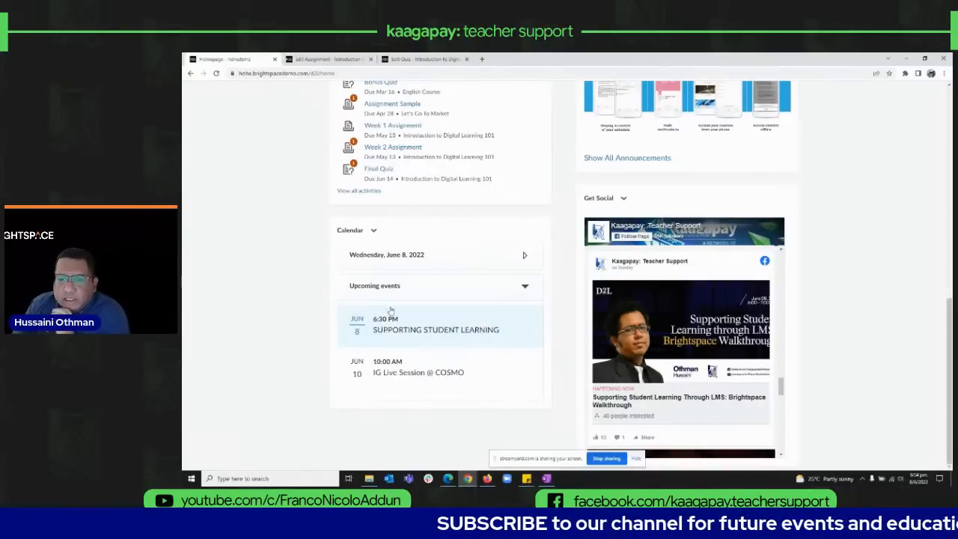
# Step: Open the SUPPORTING STUDENT LEARNING event from the upcoming calendar events and view its details
pyautogui.click(428, 331)
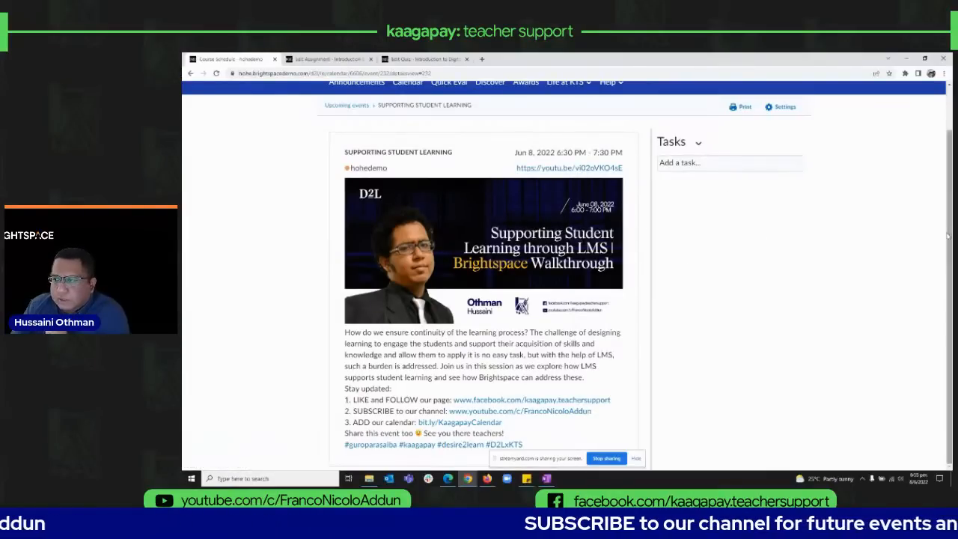
pyautogui.scroll(1, 949, 213)
pyautogui.scroll(1, 949, 213)
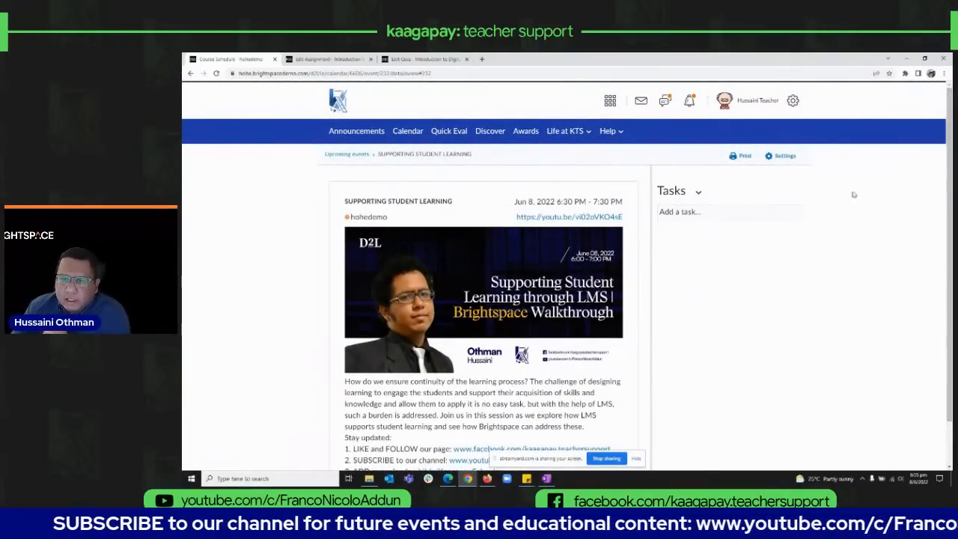
# Step: Open the Introduction to Digital Learning 101 course from the course selector
pyautogui.click(611, 102)
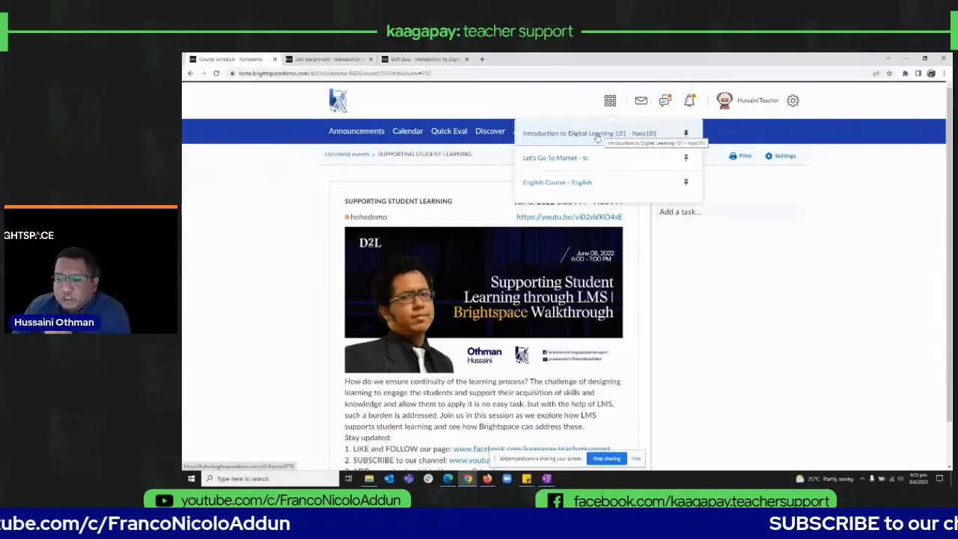
pyautogui.click(597, 136)
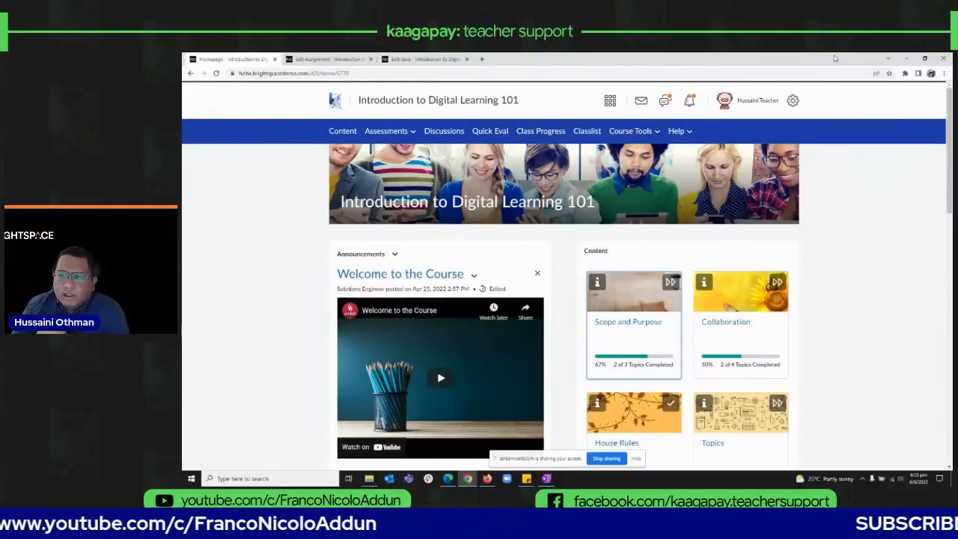
# Step: Shrink the browser window to a phone-like width, view the course's mobile layout and navigation menu, and restore the full-size window
pyautogui.click(925, 57)
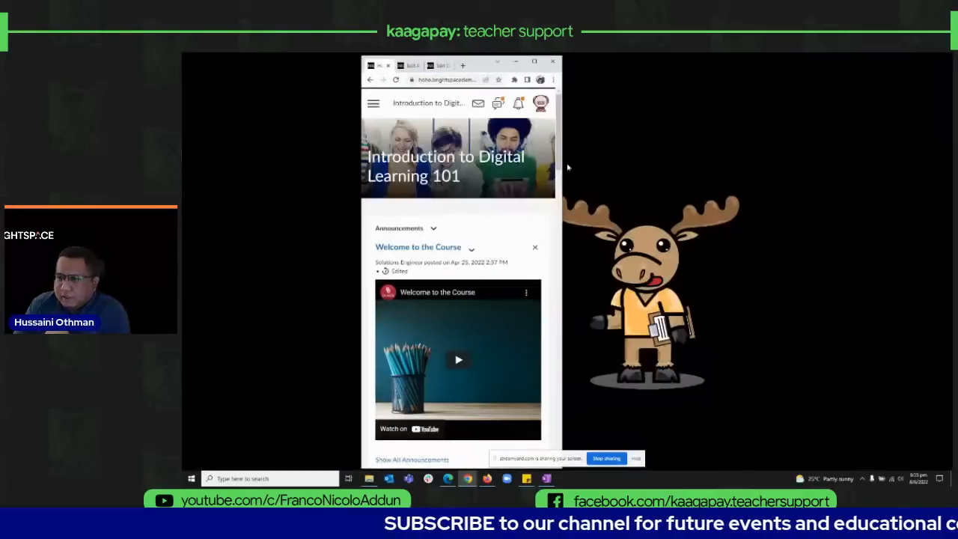
pyautogui.moveTo(563, 207)
pyautogui.mouseDown()
pyautogui.moveTo(777, 182)
pyautogui.moveTo(688, 201)
pyautogui.moveTo(561, 198)
pyautogui.mouseUp()
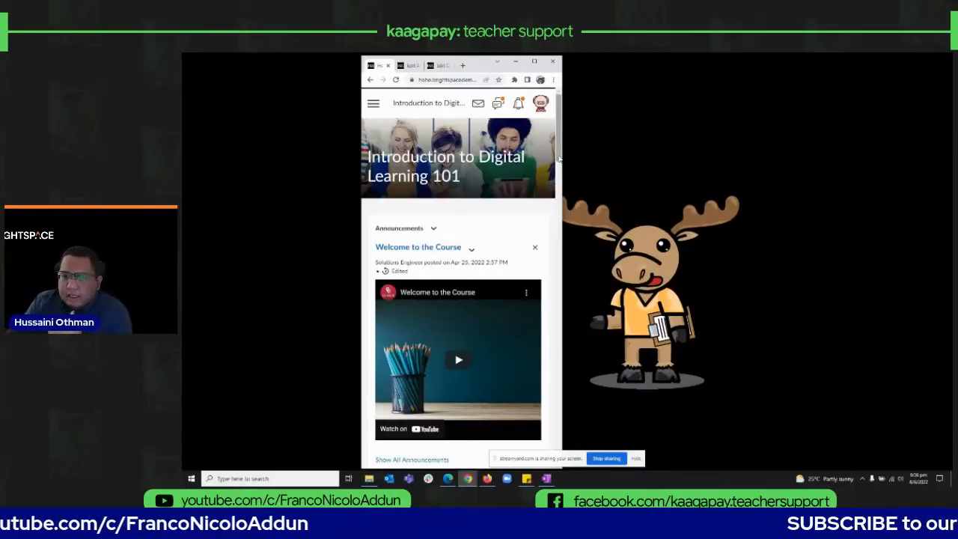
pyautogui.moveTo(558, 159)
pyautogui.mouseDown()
pyautogui.moveTo(553, 404)
pyautogui.moveTo(556, 156)
pyautogui.mouseUp()
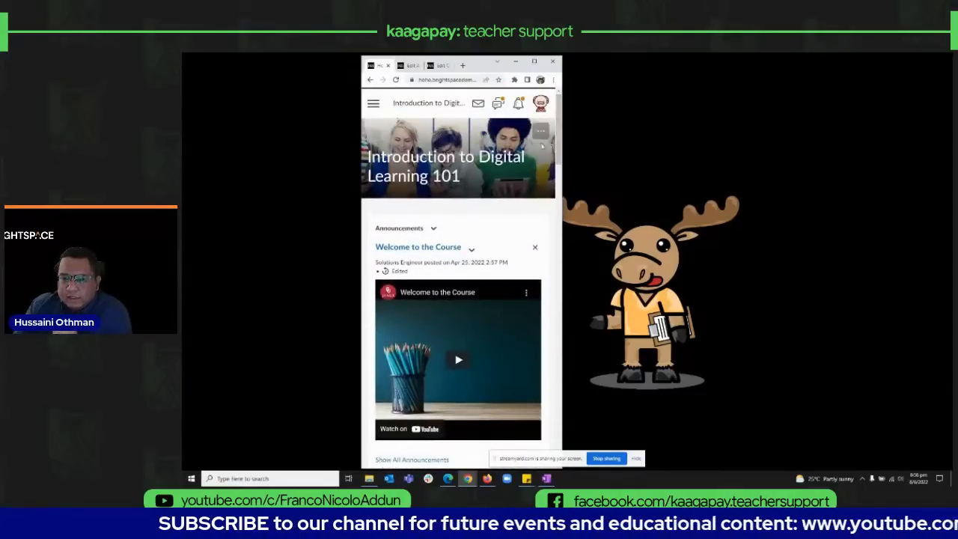
pyautogui.click(373, 106)
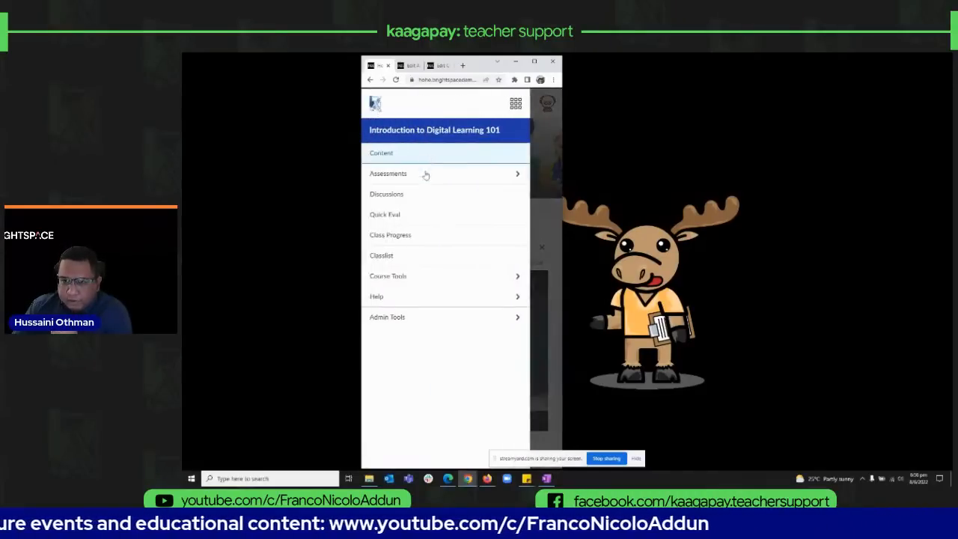
pyautogui.click(551, 222)
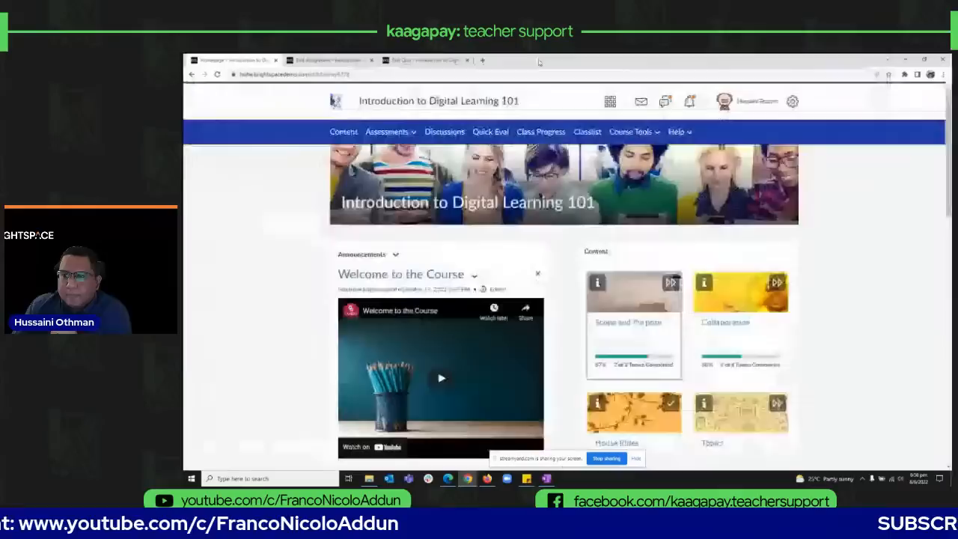
pyautogui.click(537, 61)
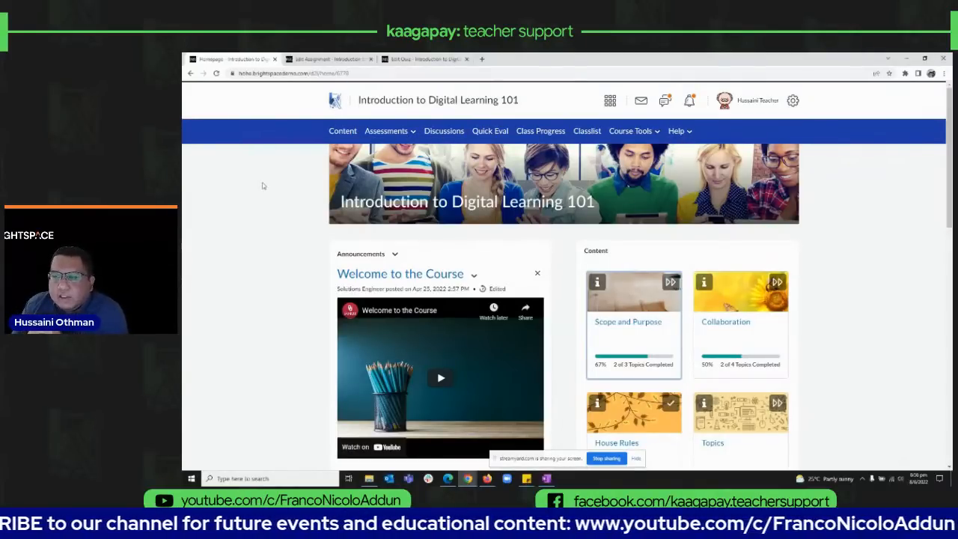
# Step: Examine the course's Assessments options and the homepage's Announcements, Content and Activity Feed sections
pyautogui.click(411, 139)
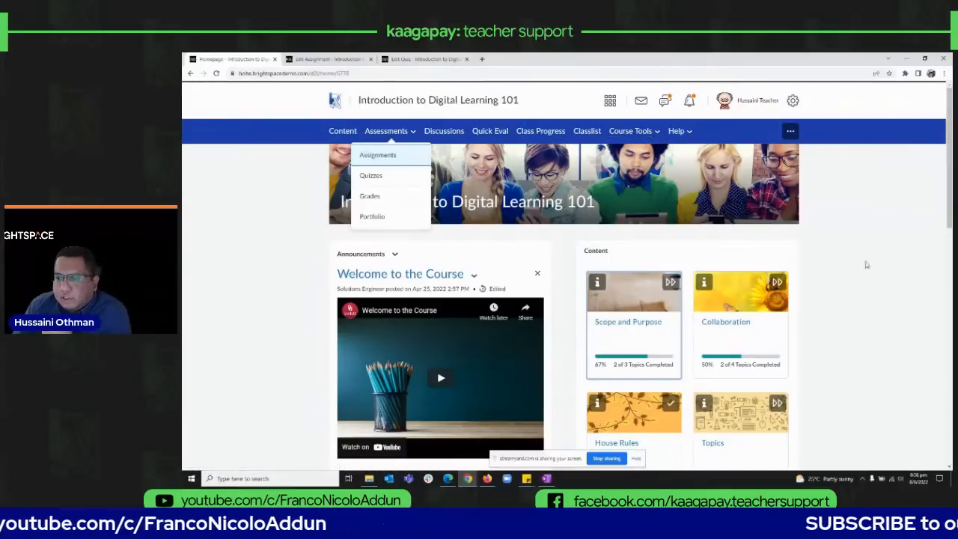
pyautogui.click(879, 242)
pyautogui.scroll(-3, 880, 242)
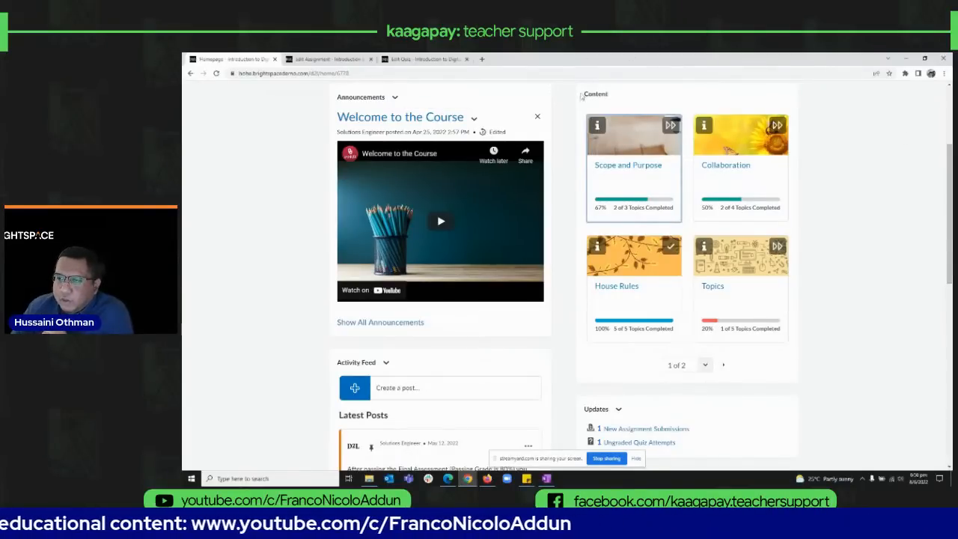
pyautogui.moveTo(950, 242); pyautogui.dragTo(950, 325)
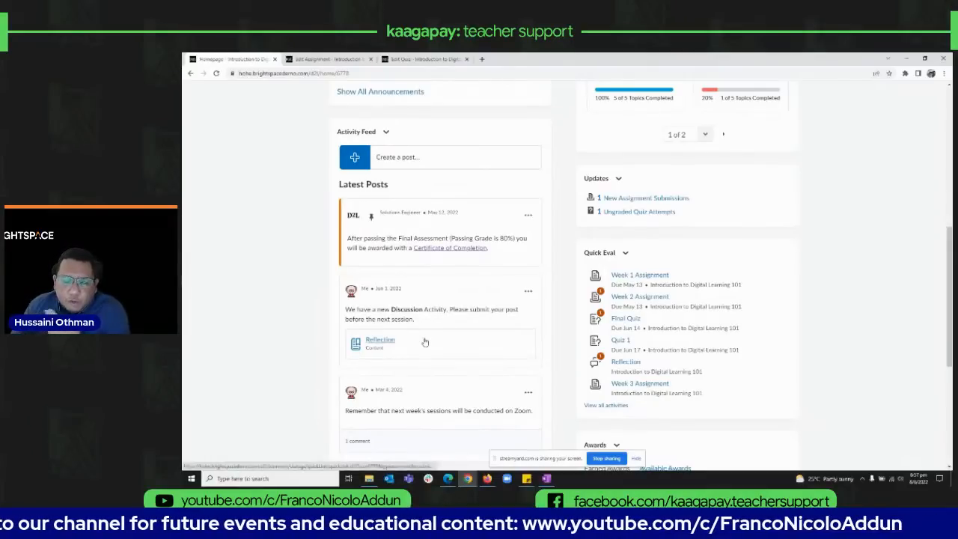
pyautogui.scroll(-1, 426, 341)
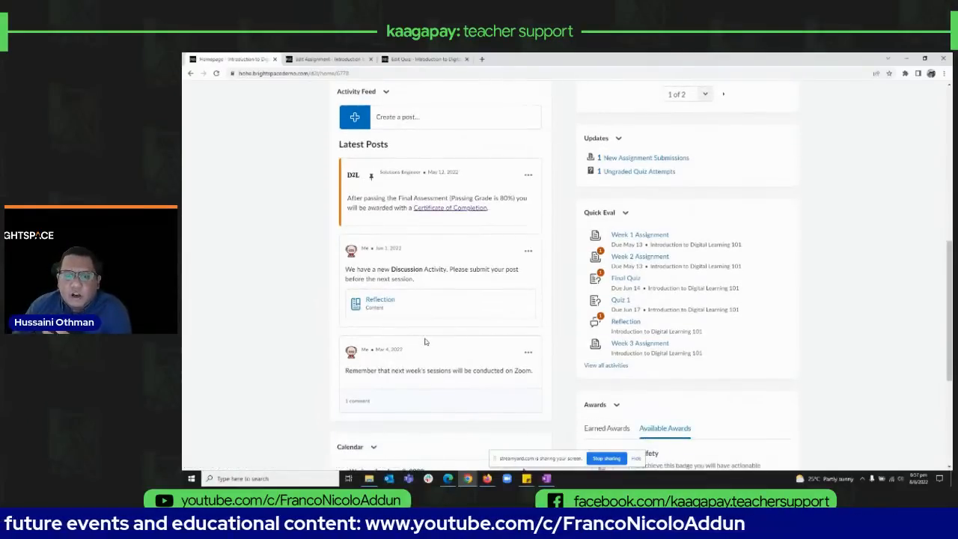
# Step: View the comments on the activity feed post about next week's Zoom sessions and return to the course homepage
pyautogui.click(358, 401)
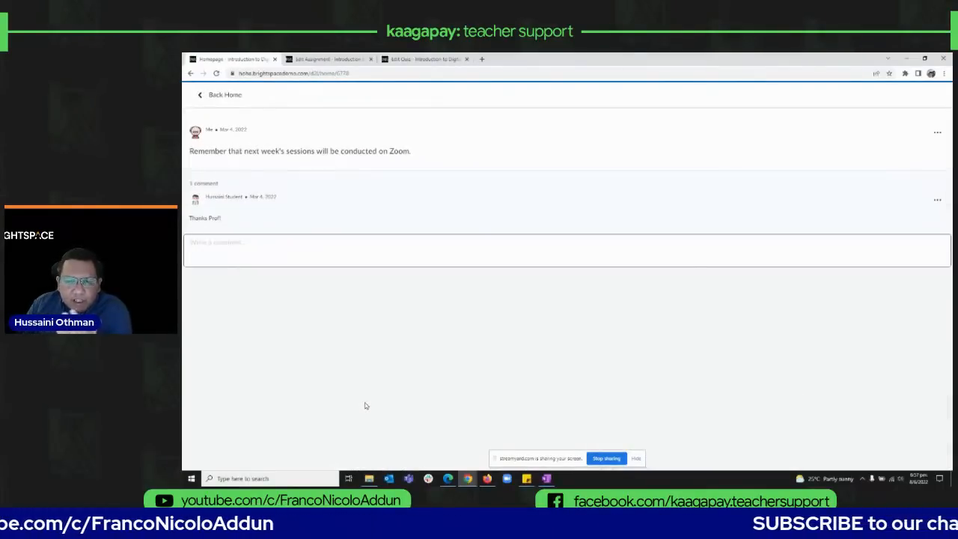
pyautogui.click(248, 245)
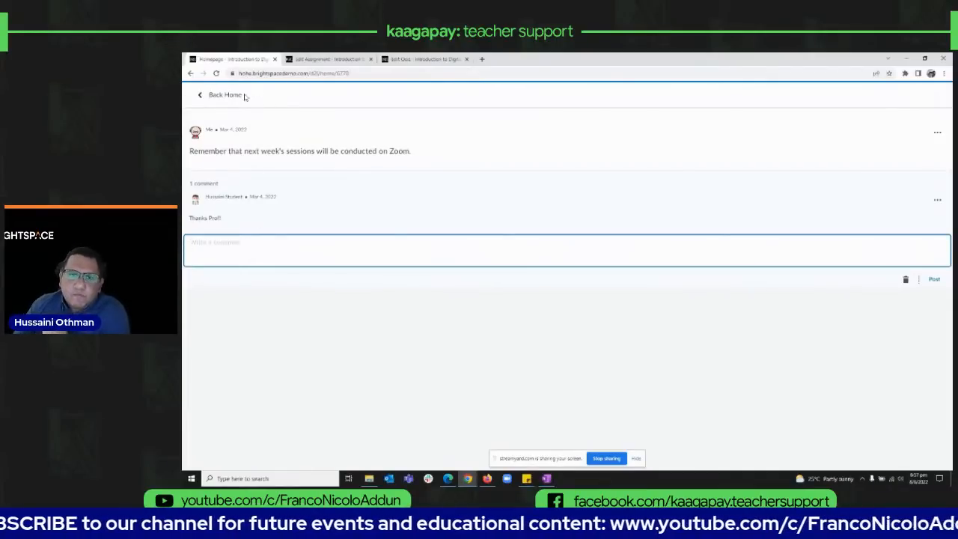
pyautogui.click(213, 95)
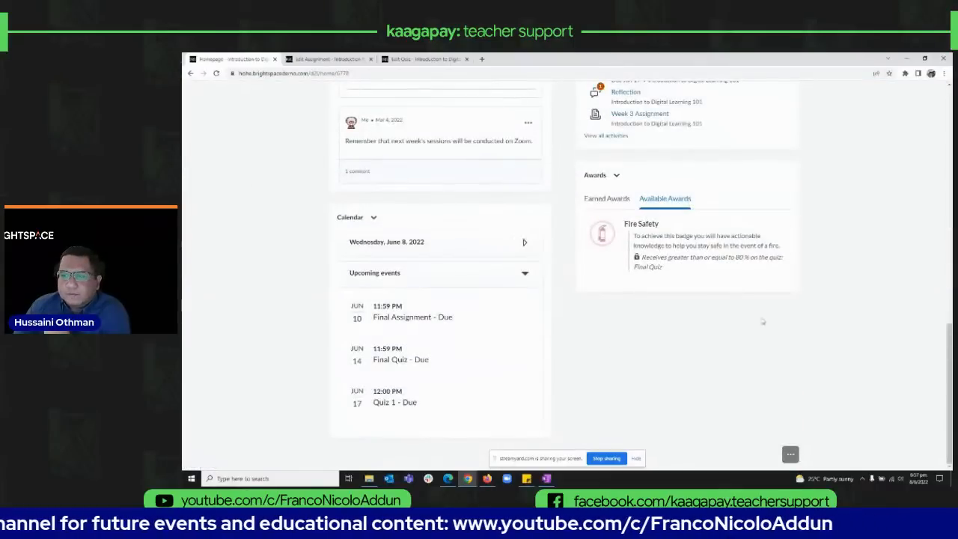
# Step: Examine the Calendar, Awards, Updates and Quick Eval widgets on the course homepage
pyautogui.scroll(1, 808, 315)
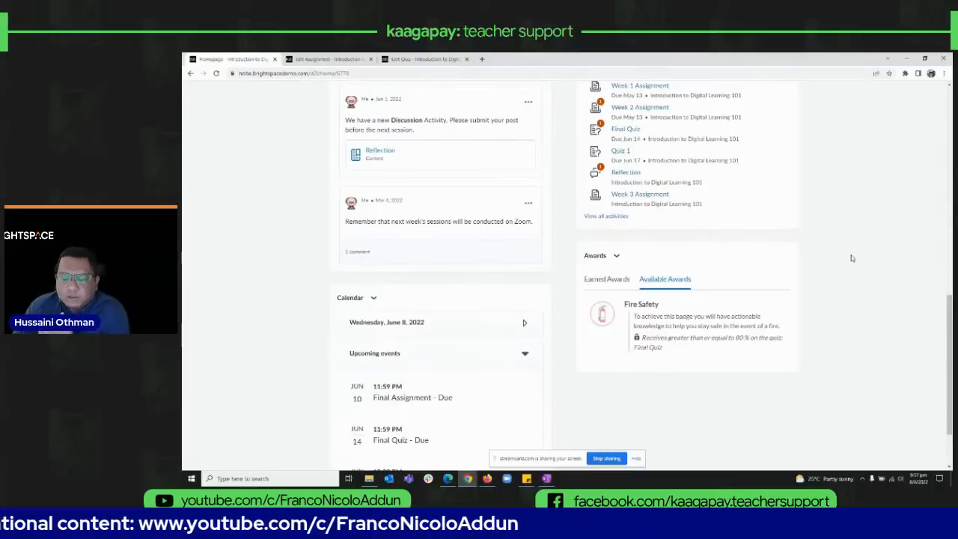
pyautogui.scroll(2, 849, 288)
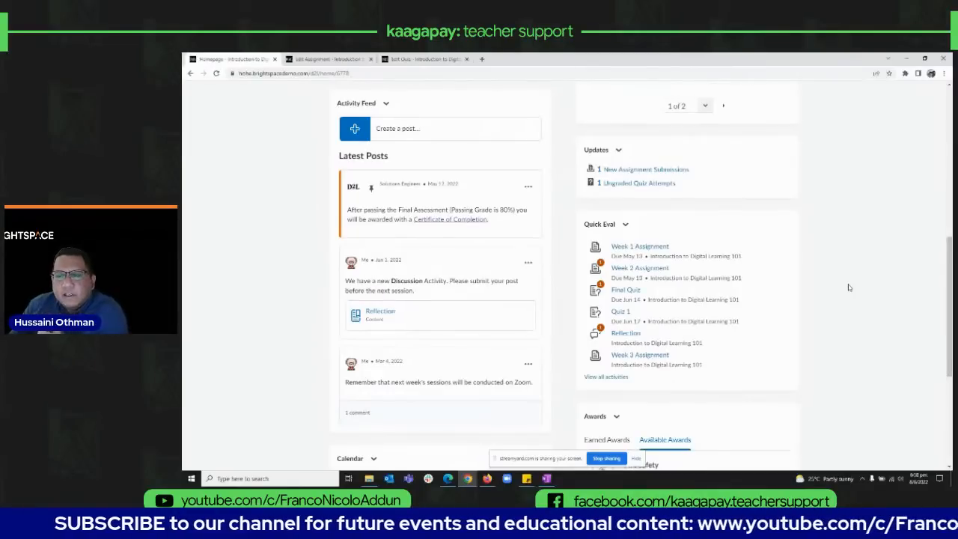
pyautogui.moveTo(951, 342); pyautogui.dragTo(952, 193)
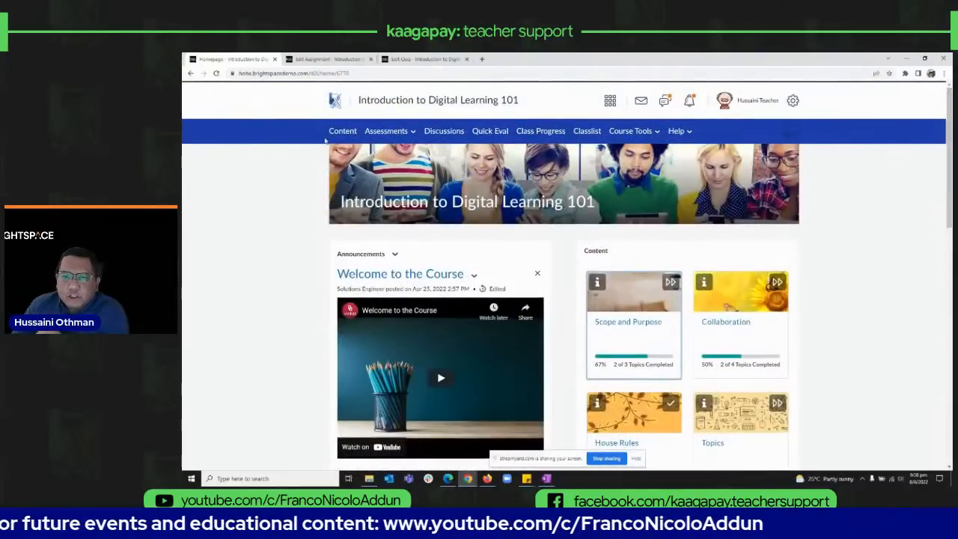
# Step: Open the course content, expand the Scope and Purpose and Collaboration units and the About This Course lesson, and return to Scope and Purpose
pyautogui.click(350, 135)
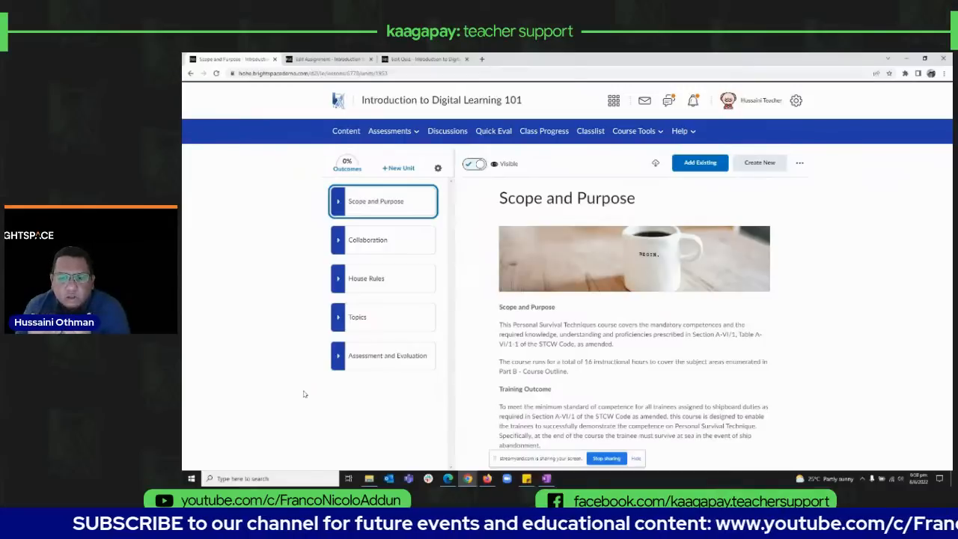
pyautogui.click(339, 203)
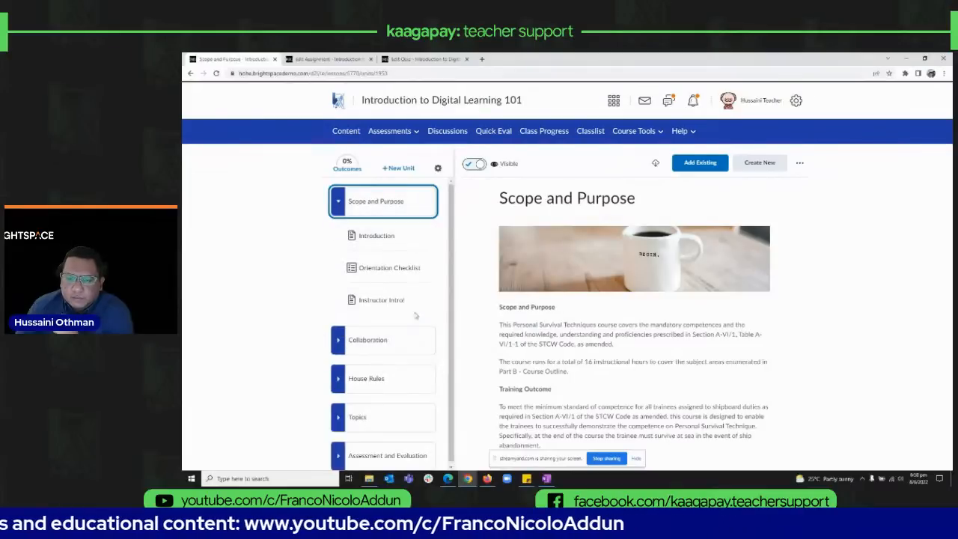
pyautogui.click(358, 339)
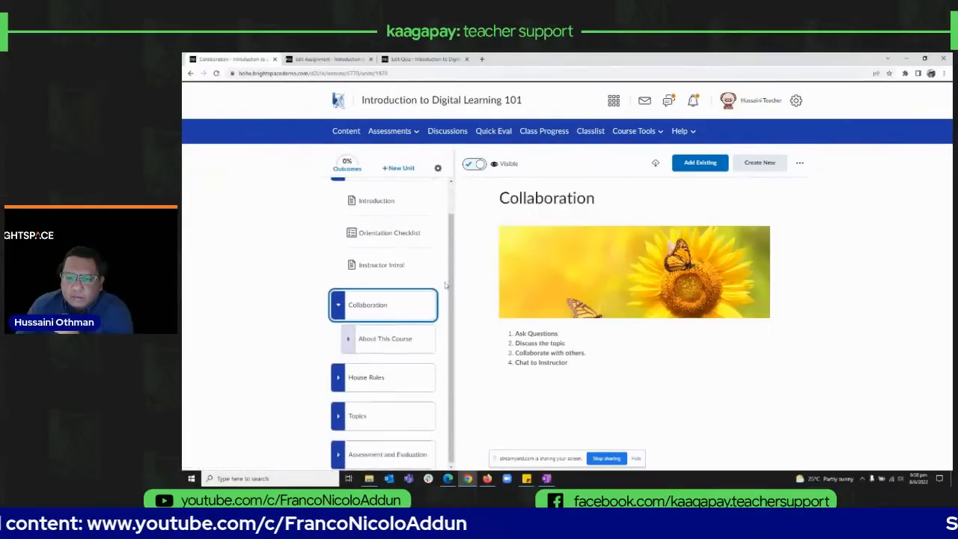
pyautogui.click(370, 338)
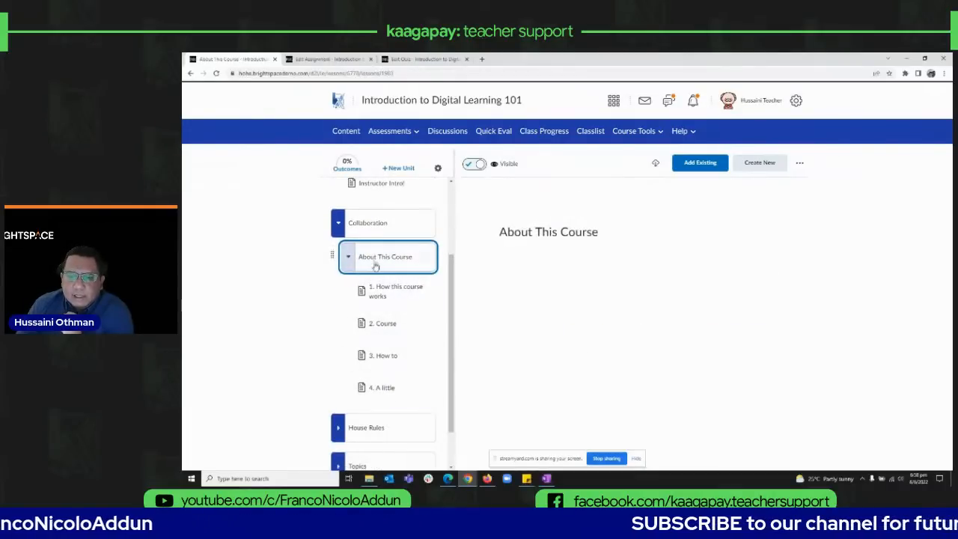
pyautogui.scroll(3, 425, 268)
pyautogui.click(382, 201)
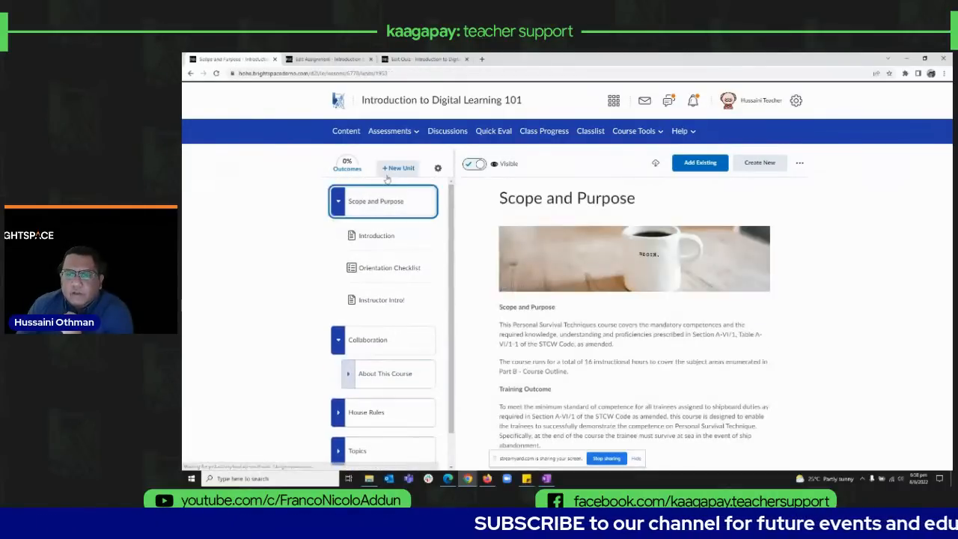
# Step: Create a new course unit named Resources, make it visible, and save it
pyautogui.click(391, 170)
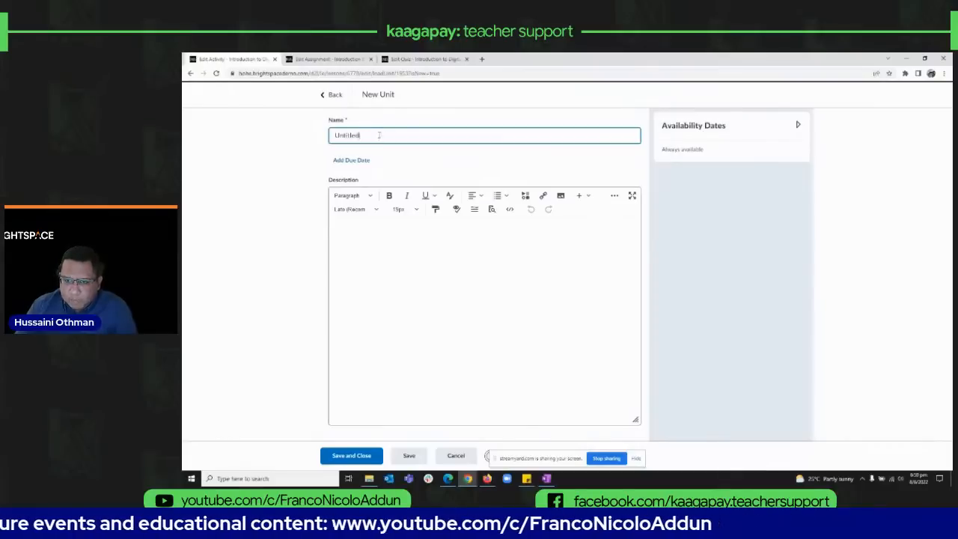
pyautogui.write('Resources')
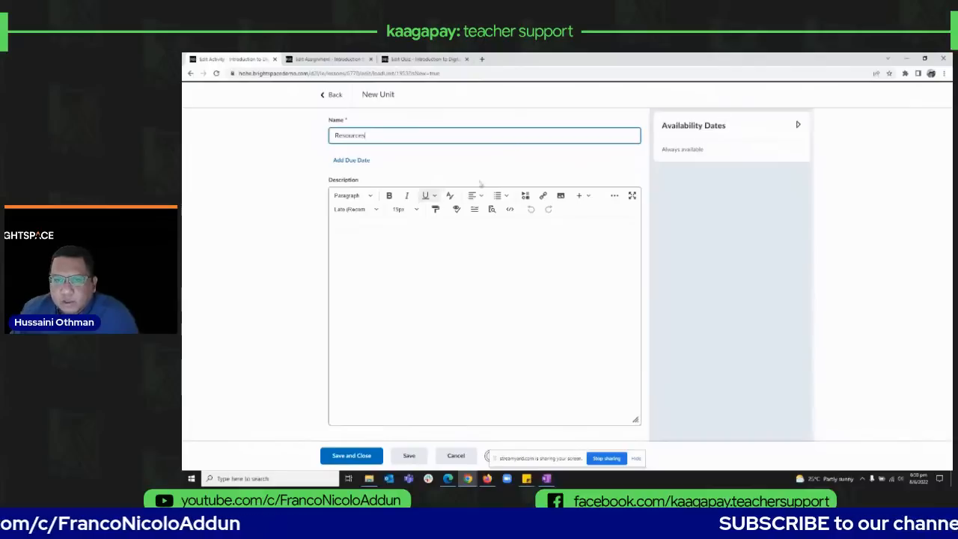
pyautogui.click(637, 459)
pyautogui.click(496, 456)
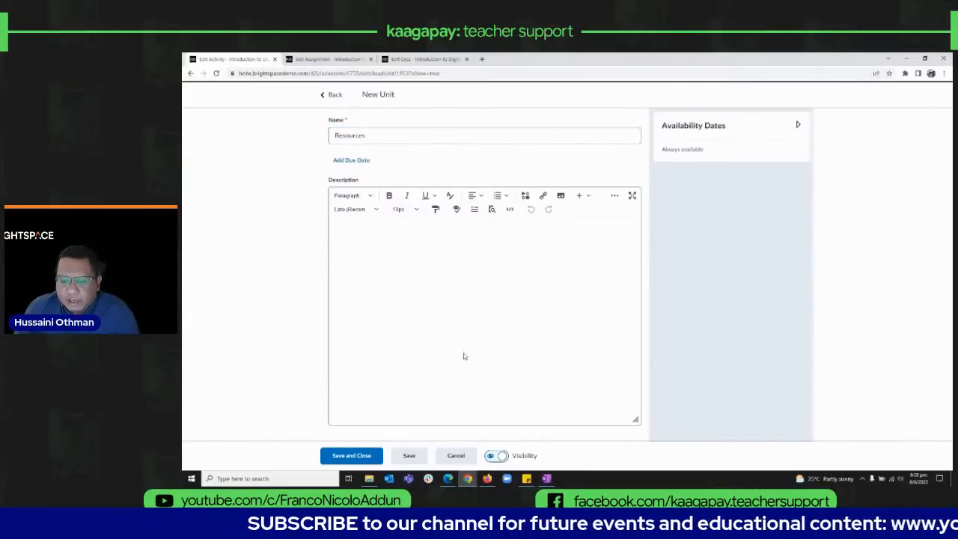
pyautogui.click(366, 456)
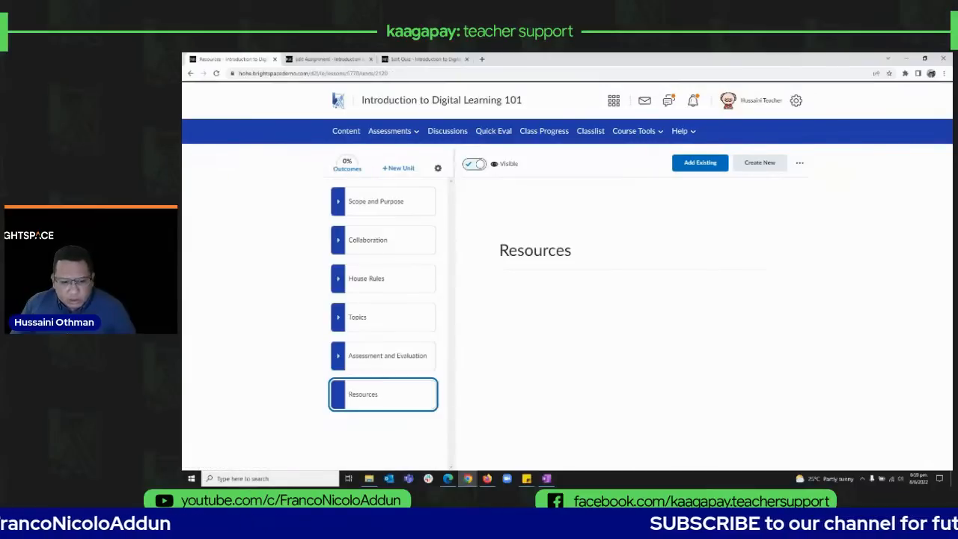
# Step: Add the image, Word and PDF files from the computer to the Resources unit, and move the unit above Assessment and Evaluation
pyautogui.press('super+e')
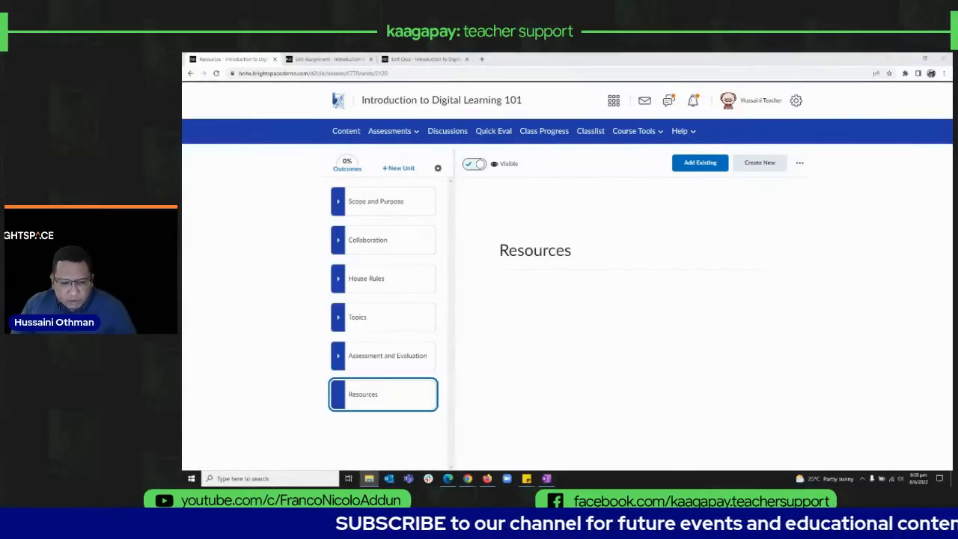
pyautogui.moveTo(201, 462); pyautogui.dragTo(390, 401)
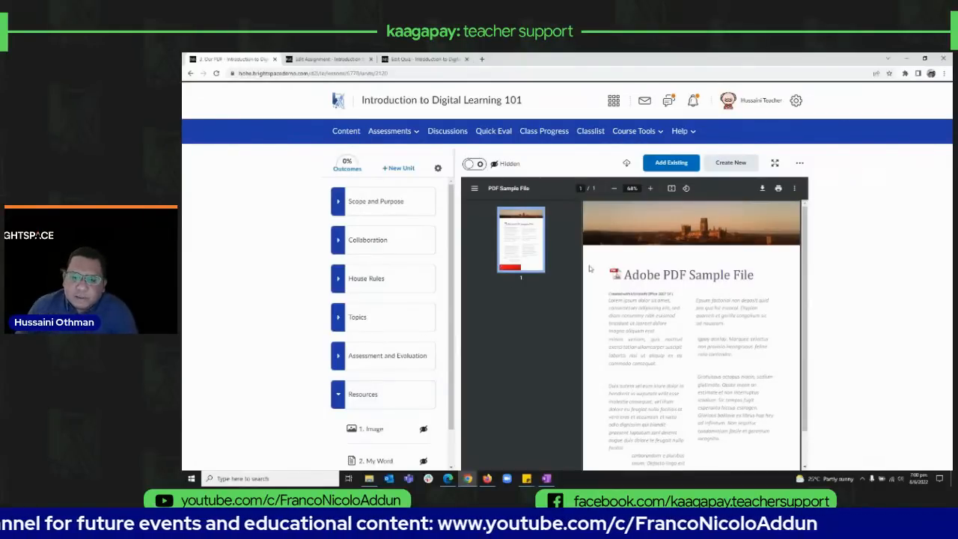
pyautogui.scroll(-1, 363, 358)
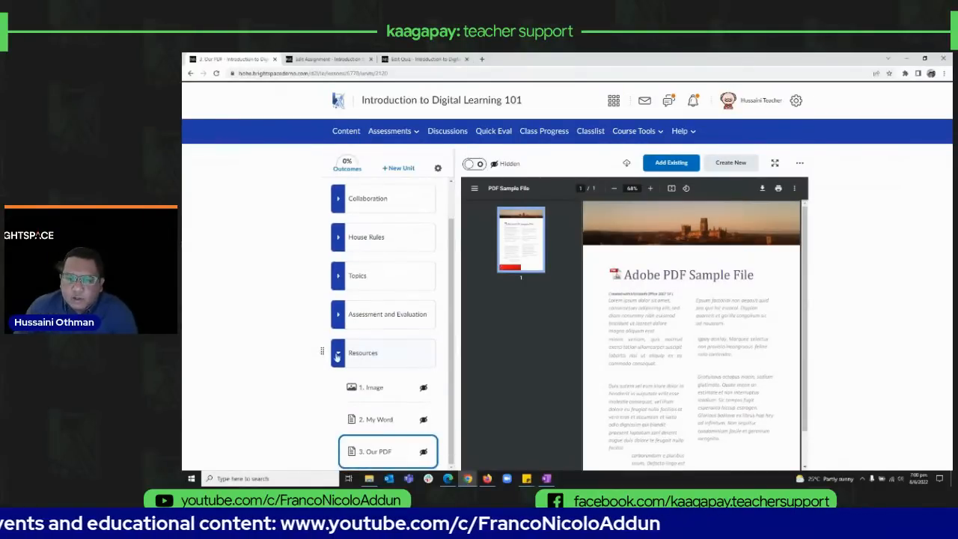
pyautogui.click(331, 357)
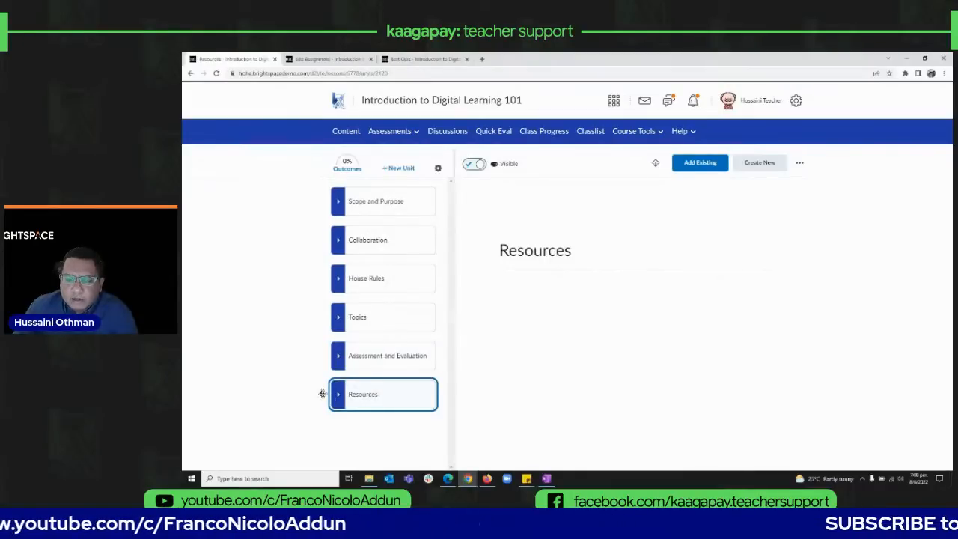
pyautogui.moveTo(322, 394); pyautogui.dragTo(326, 348)
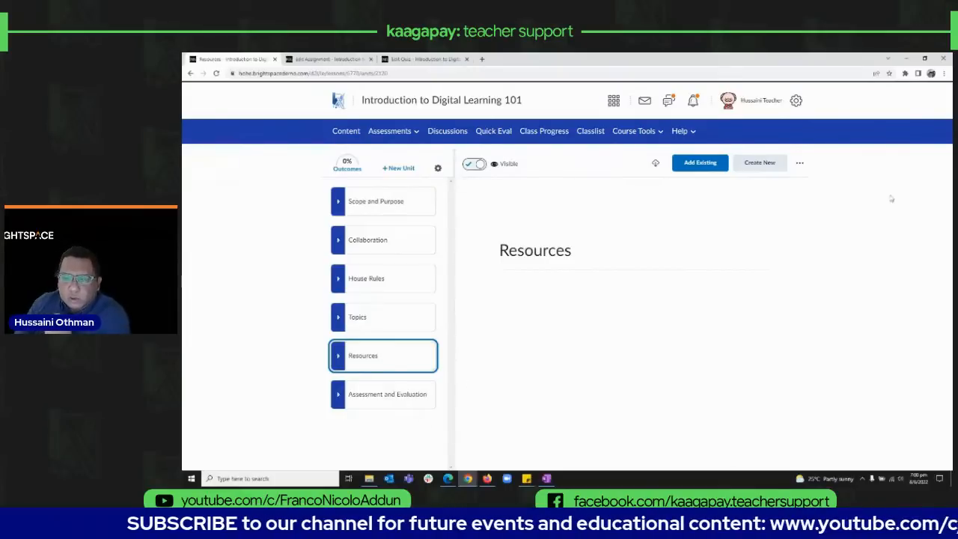
# Step: Start a new release condition for the Resources unit, review the condition types, and choose Score on a quiz
pyautogui.click(800, 163)
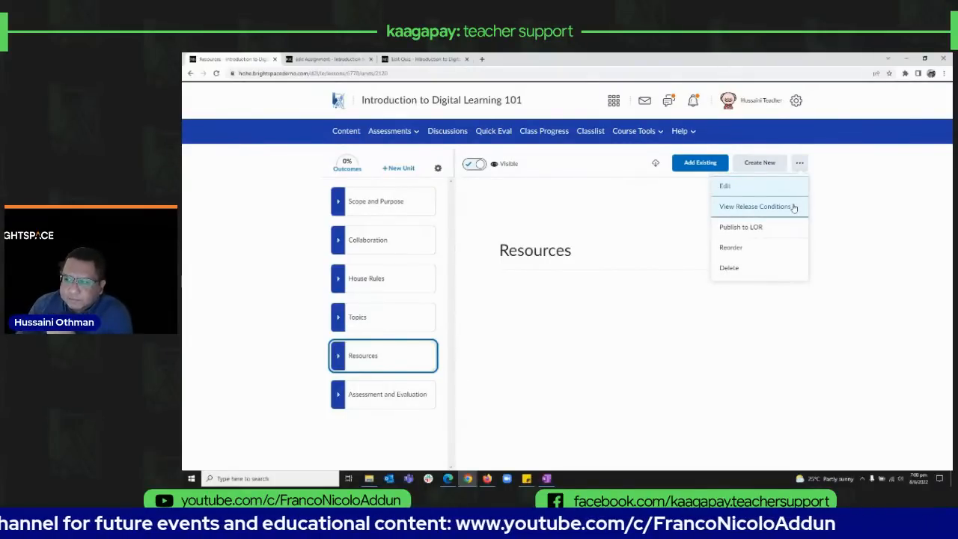
pyautogui.click(793, 208)
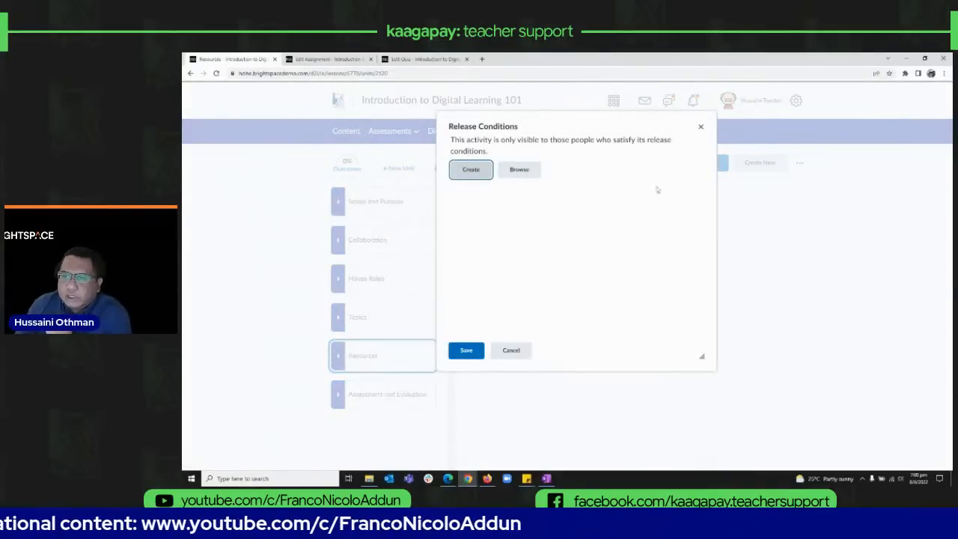
pyautogui.click(470, 170)
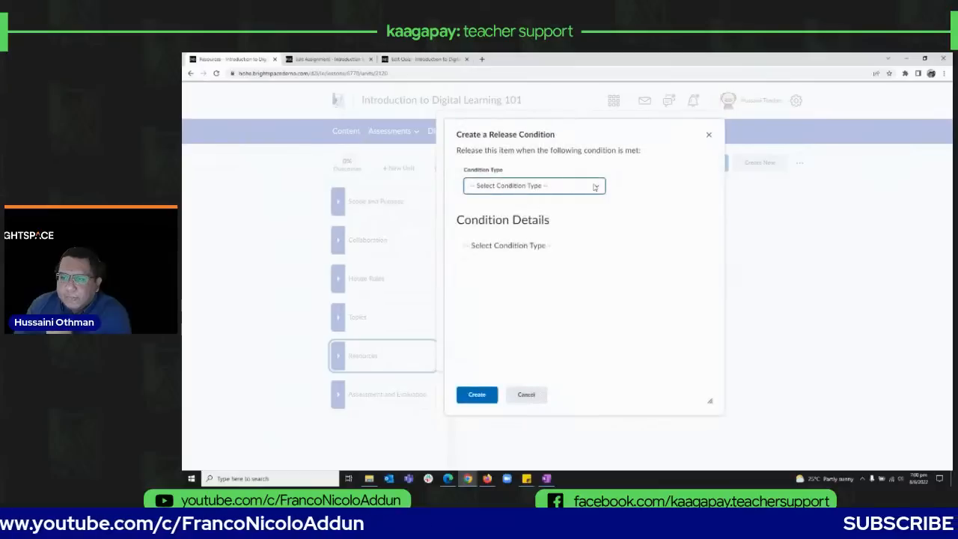
pyautogui.click(596, 186)
pyautogui.moveTo(602, 211); pyautogui.dragTo(599, 294)
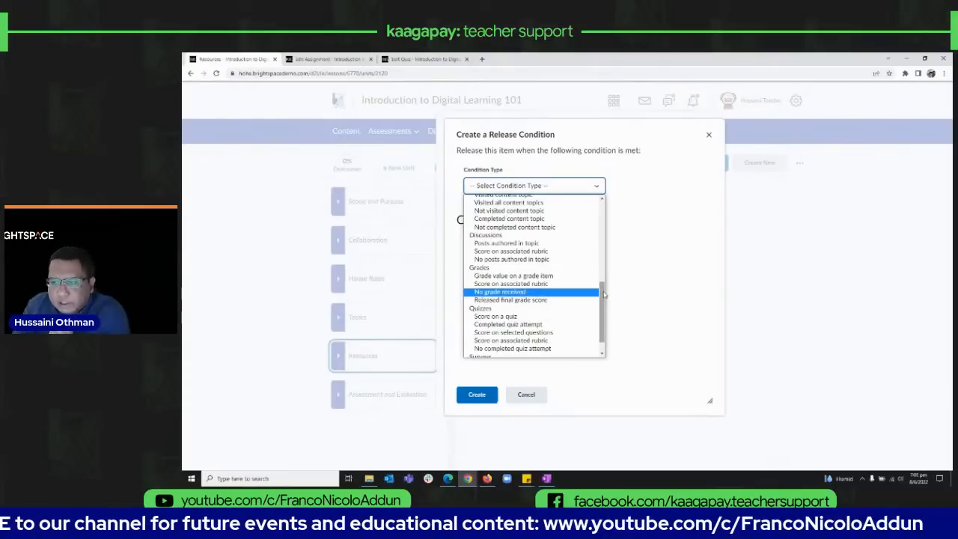
pyautogui.moveTo(605, 294); pyautogui.dragTo(605, 233)
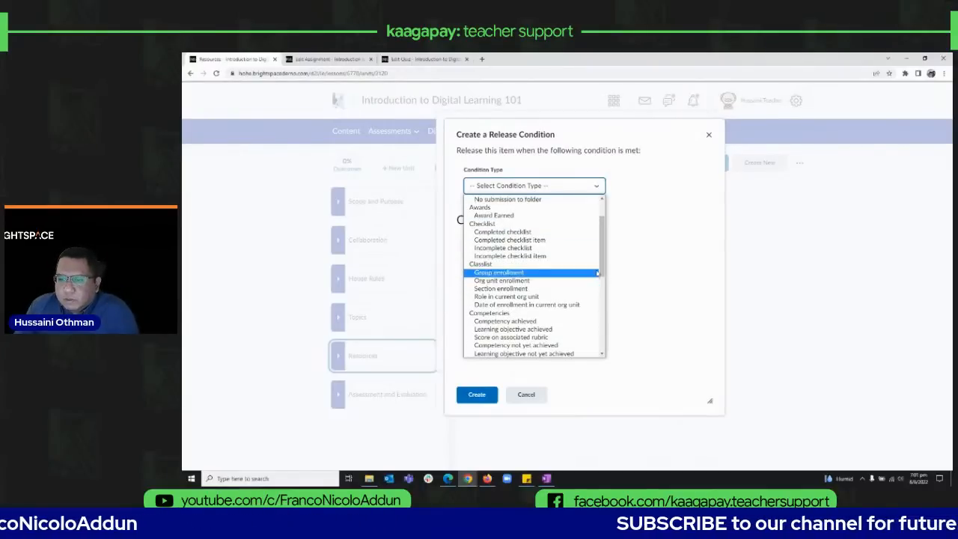
pyautogui.scroll(1, 591, 266)
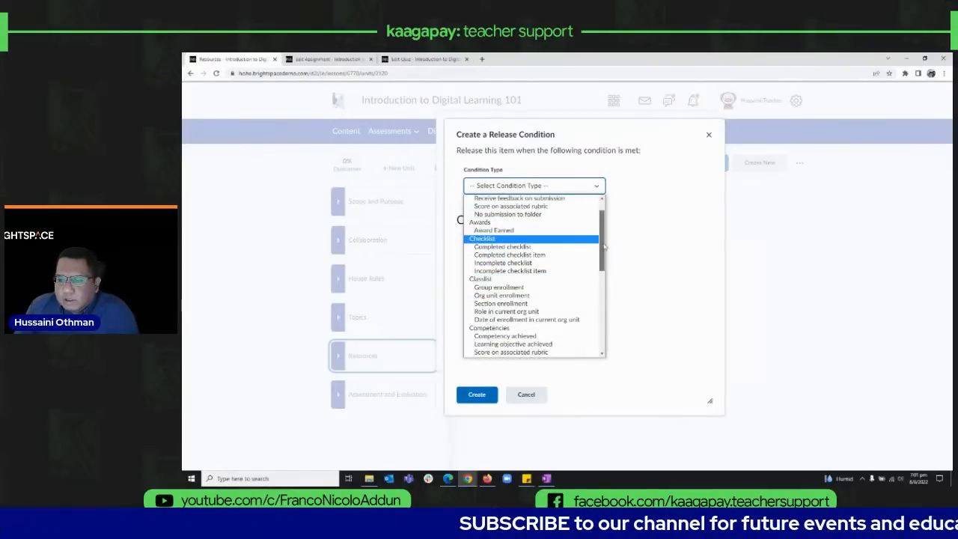
pyautogui.scroll(-10, 604, 246)
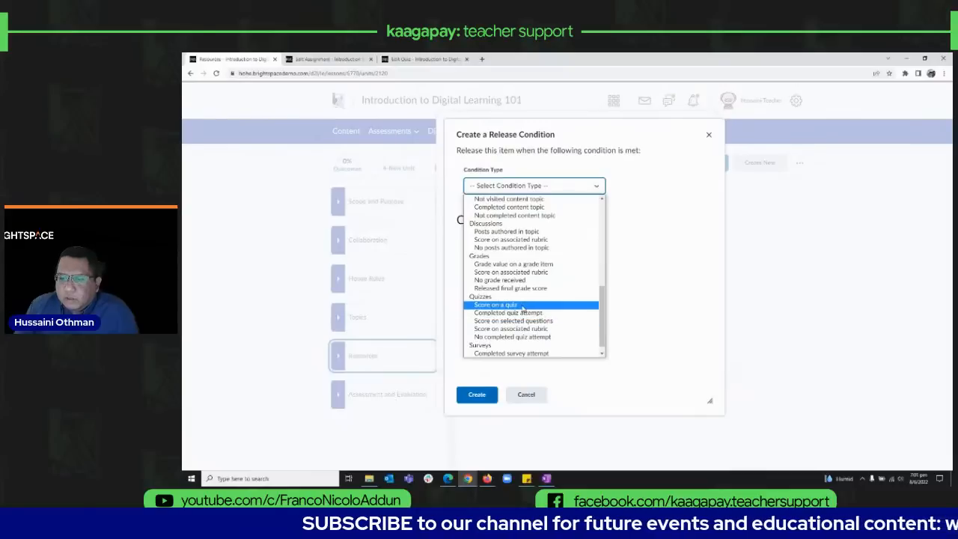
pyautogui.click(524, 305)
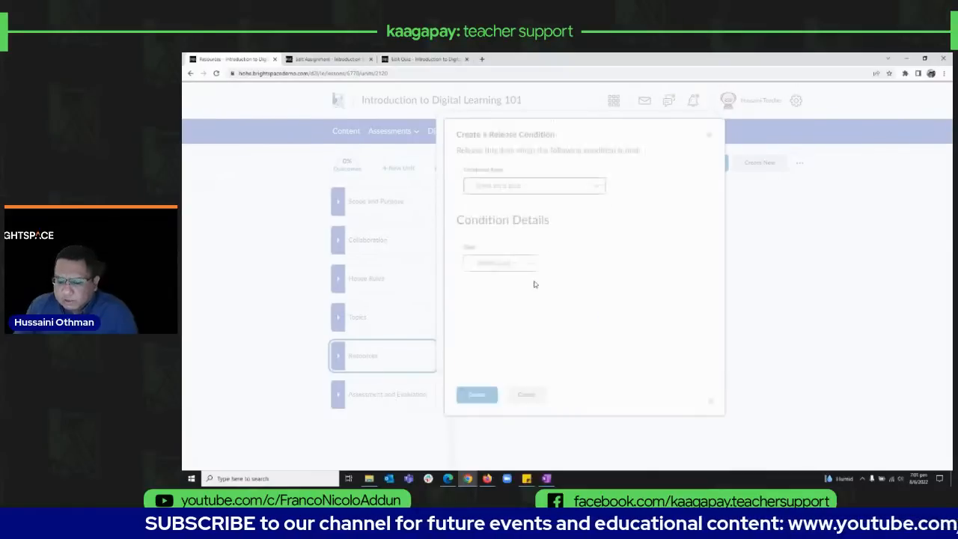
# Step: Create the release condition for Quiz 1 with the <= criteria and a grade of 50%
pyautogui.click(521, 264)
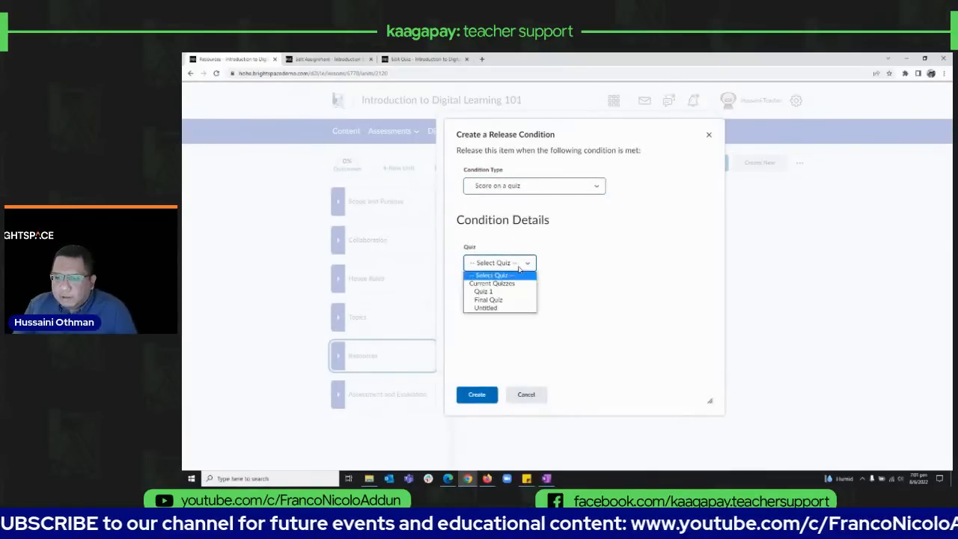
pyautogui.click(516, 293)
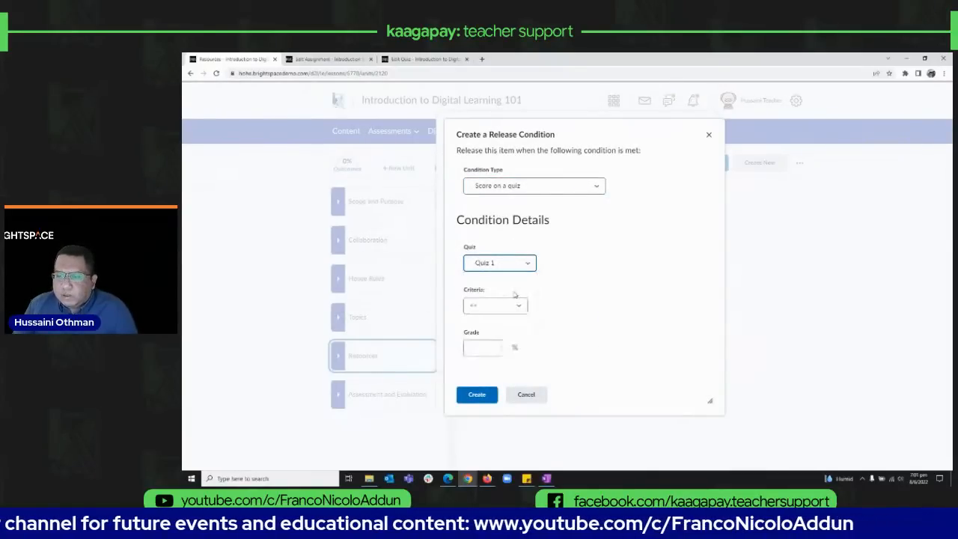
pyautogui.click(517, 306)
pyautogui.click(518, 337)
pyautogui.click(480, 347)
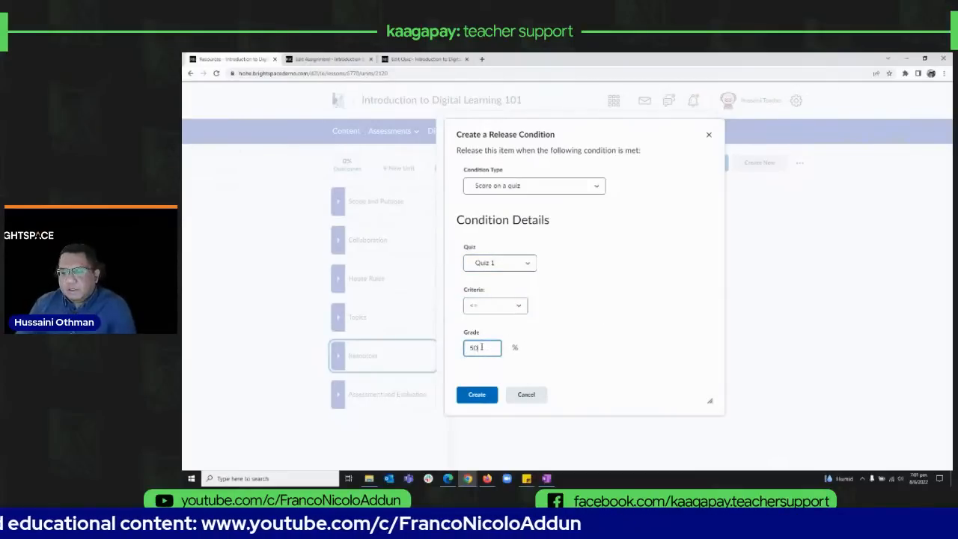
pyautogui.click(476, 394)
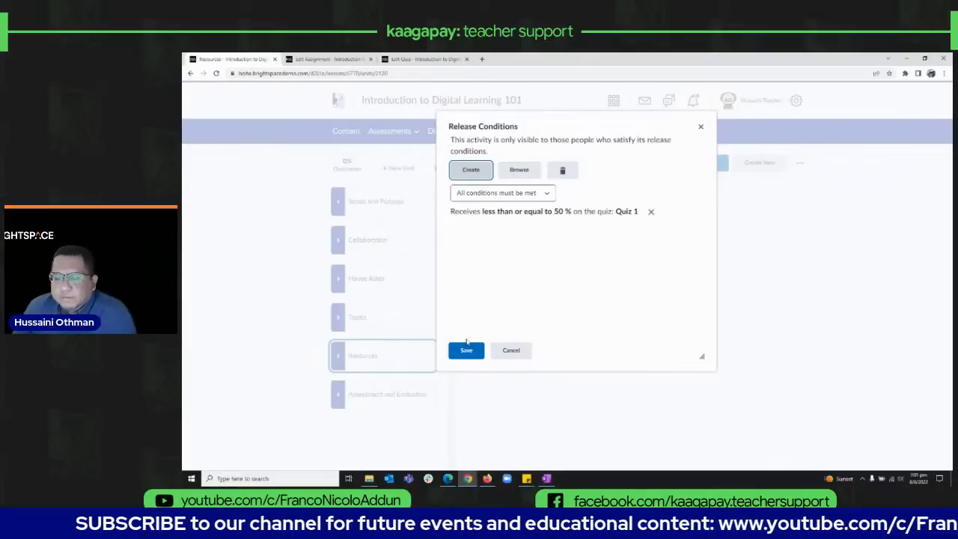
# Step: Check the all-or-any matching options for the release conditions, keep all conditions required, and save them
pyautogui.click(527, 194)
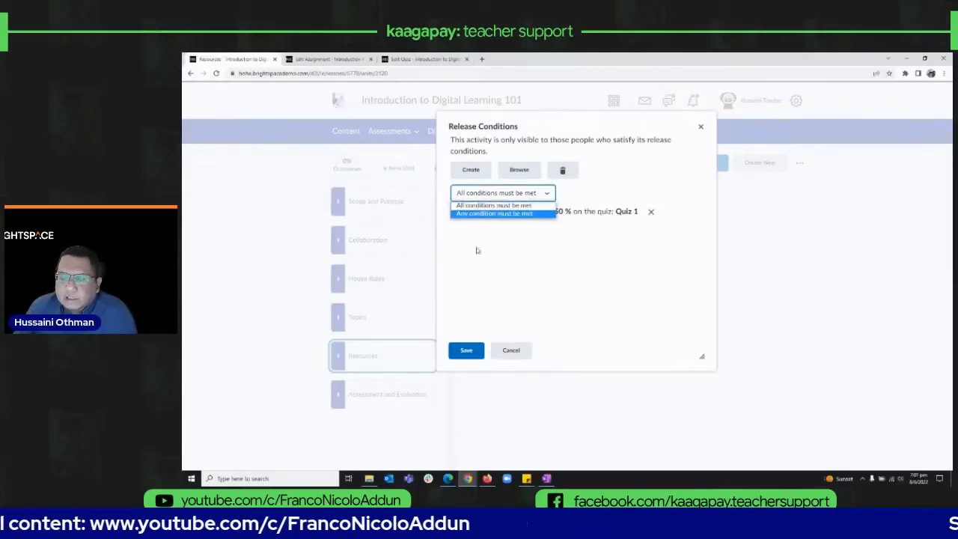
pyautogui.click(484, 324)
pyautogui.click(464, 350)
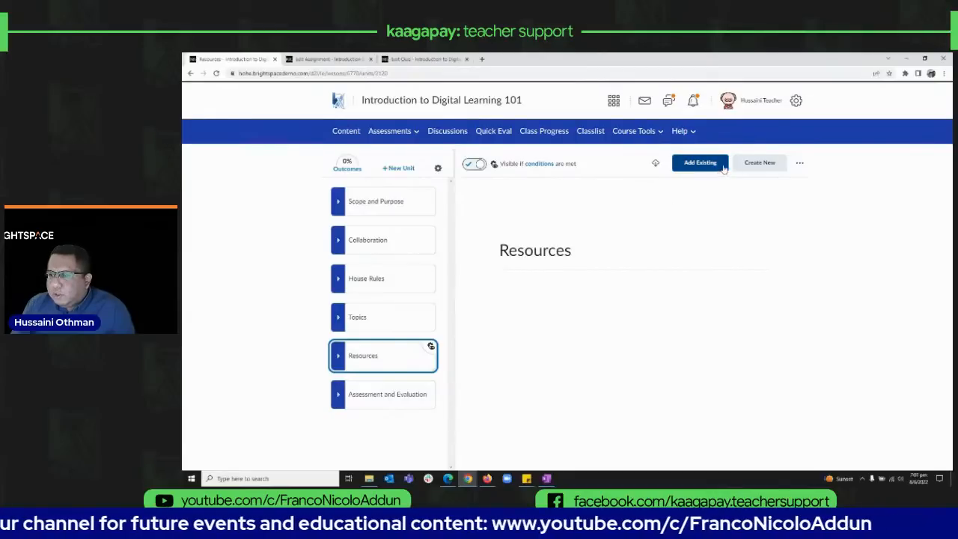
# Step: Review which existing items can be added and which new items can be created in the Resources unit
pyautogui.click(700, 163)
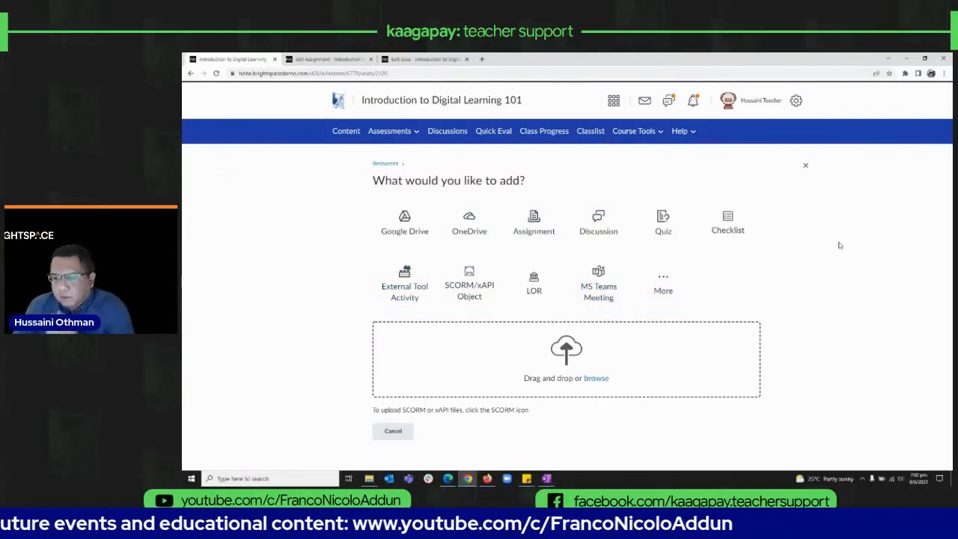
pyautogui.click(808, 166)
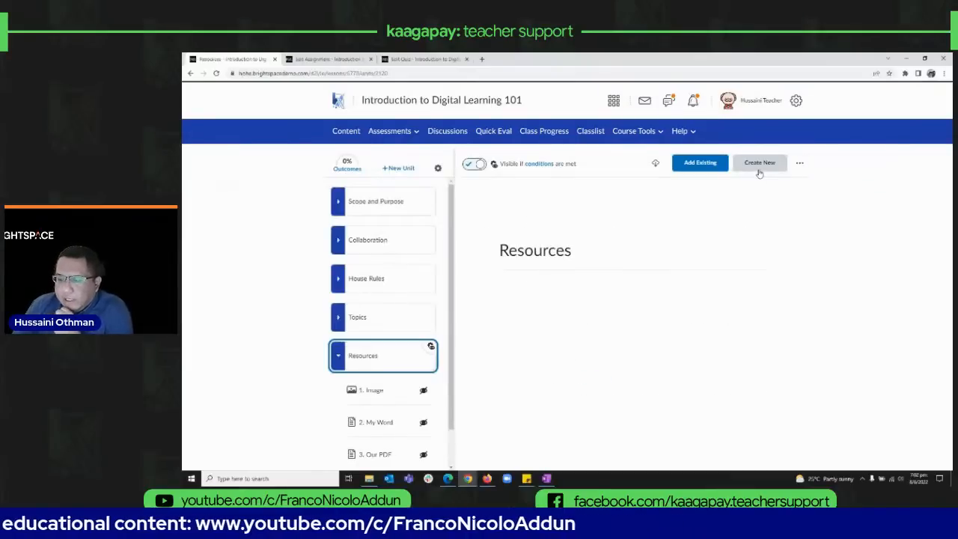
pyautogui.click(760, 170)
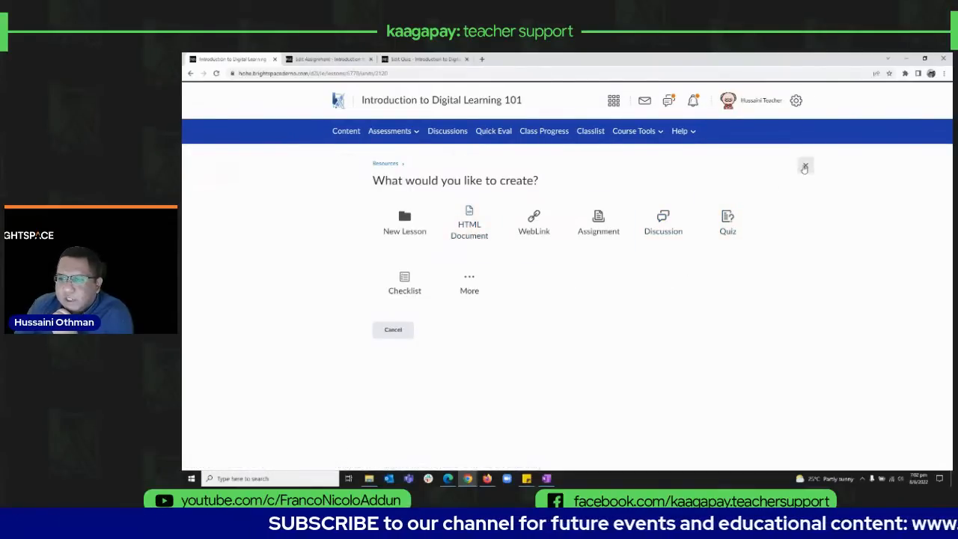
pyautogui.click(806, 165)
# Step: Open the Introduction topic of the Scope and Purpose unit for editing
pyautogui.click(342, 213)
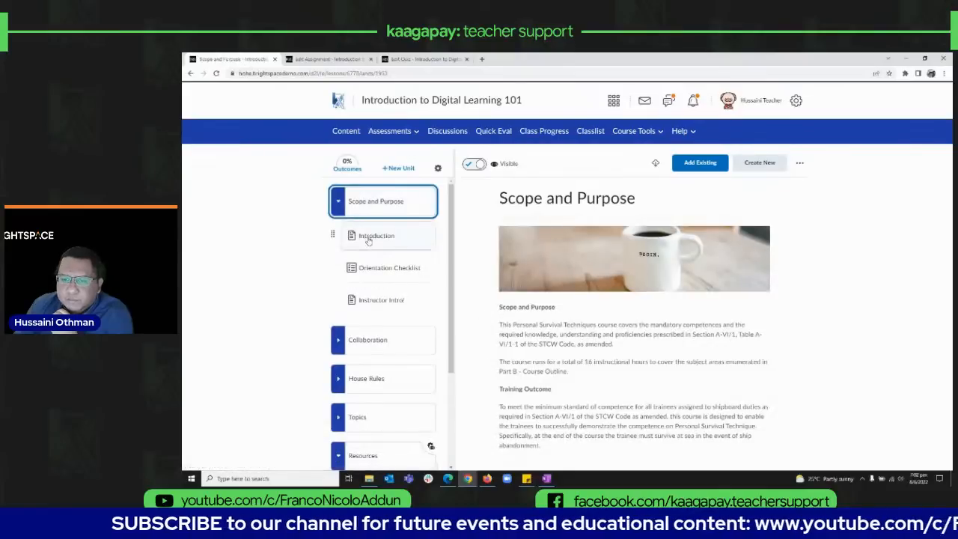
pyautogui.click(368, 237)
pyautogui.click(800, 162)
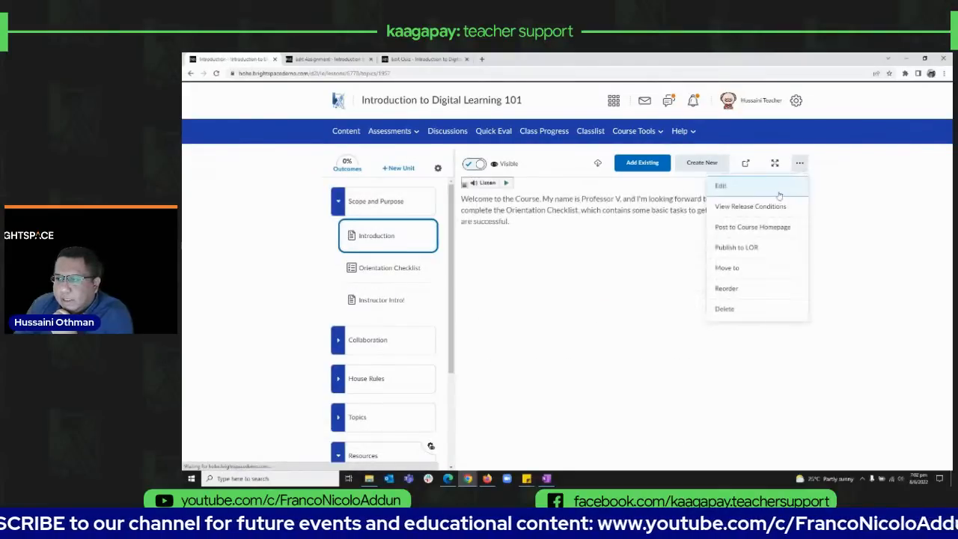
pyautogui.click(730, 191)
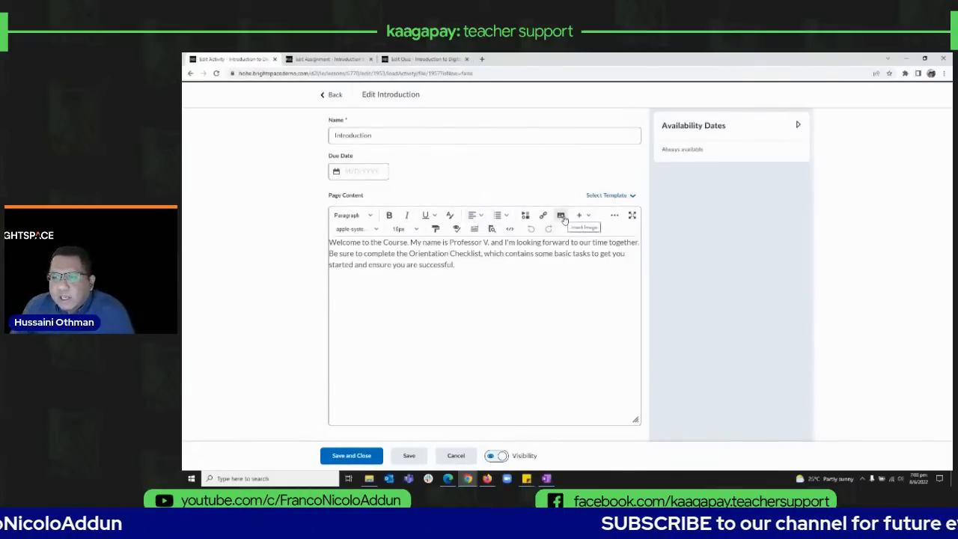
# Step: Examine the Insert Stuff sources available for the Introduction page content and close the dialog without inserting anything
pyautogui.click(525, 216)
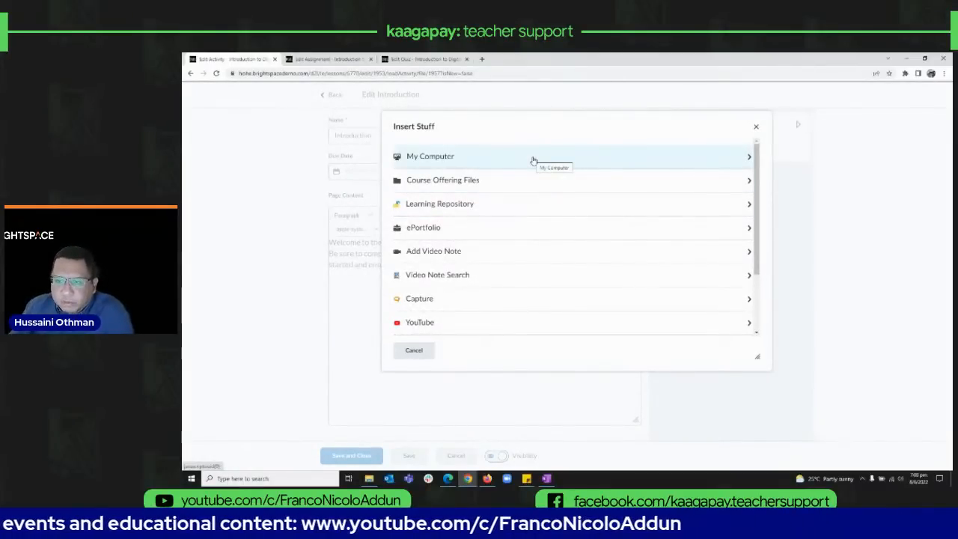
pyautogui.scroll(-1, 532, 227)
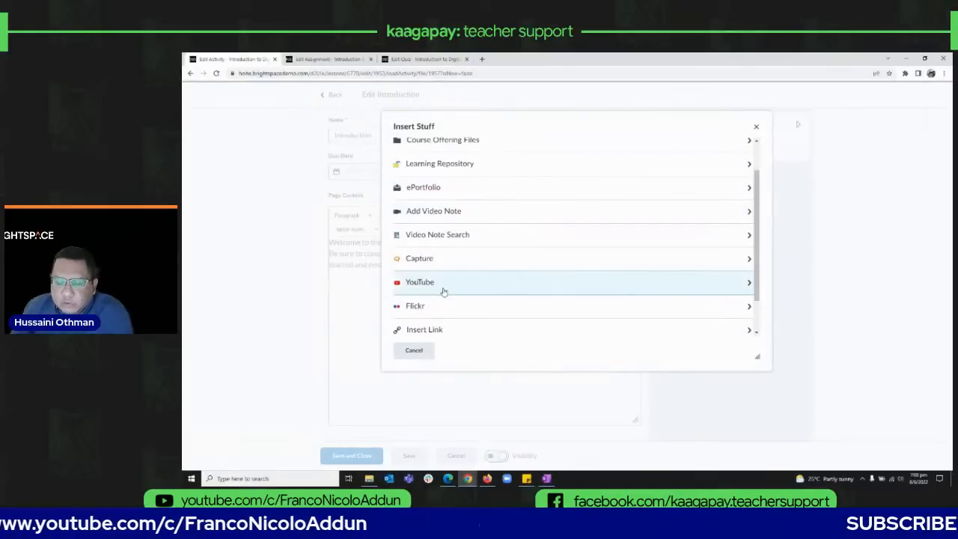
pyautogui.scroll(-1, 438, 333)
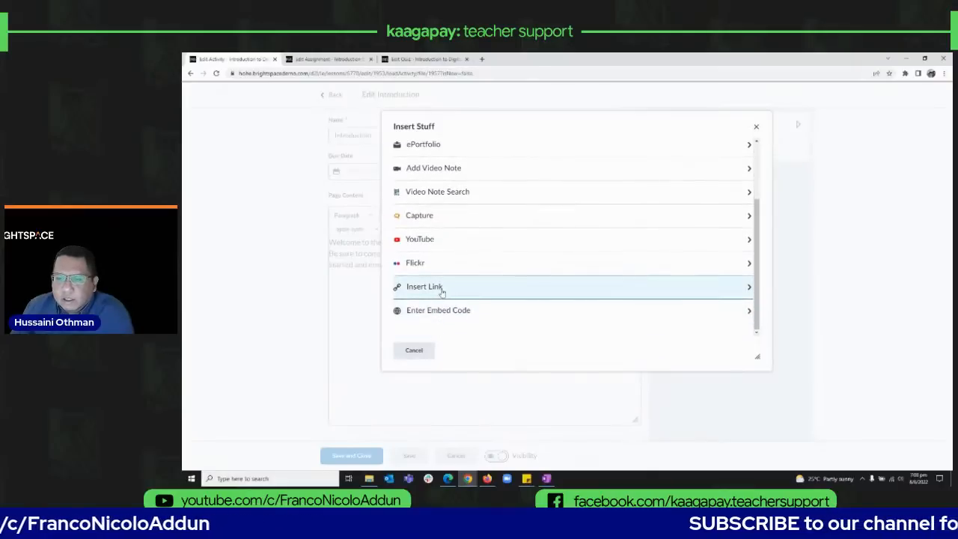
pyautogui.scroll(2, 461, 318)
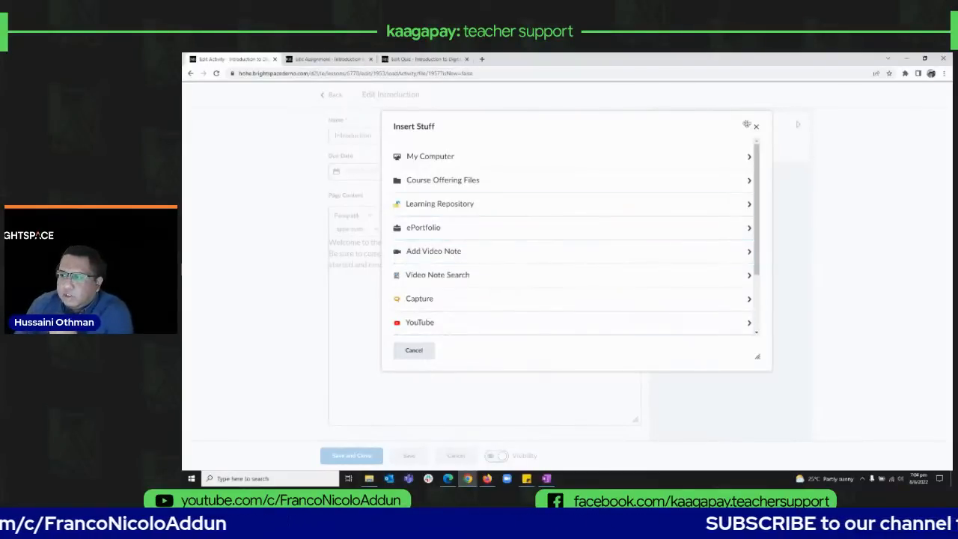
pyautogui.click(755, 127)
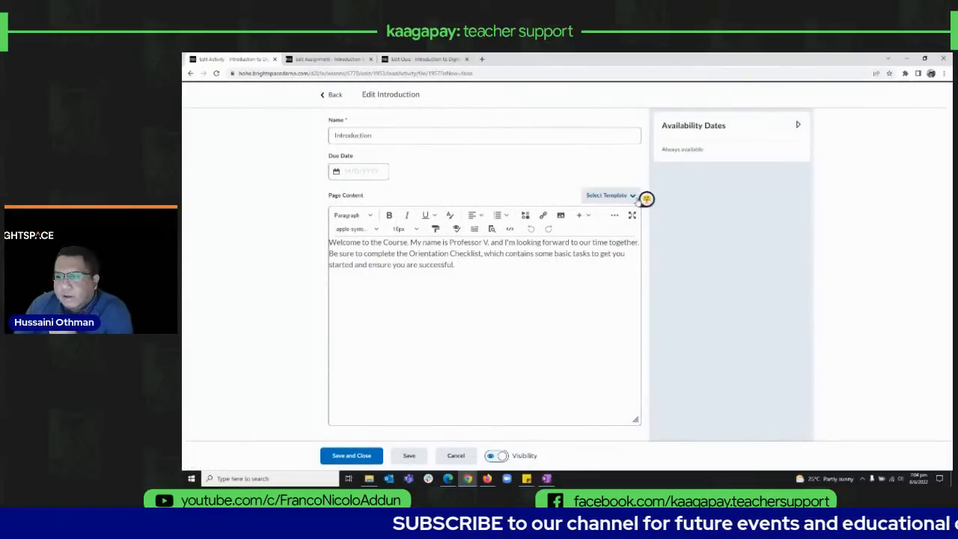
# Step: Review the page templates available for the Introduction page content without applying one
pyautogui.click(631, 197)
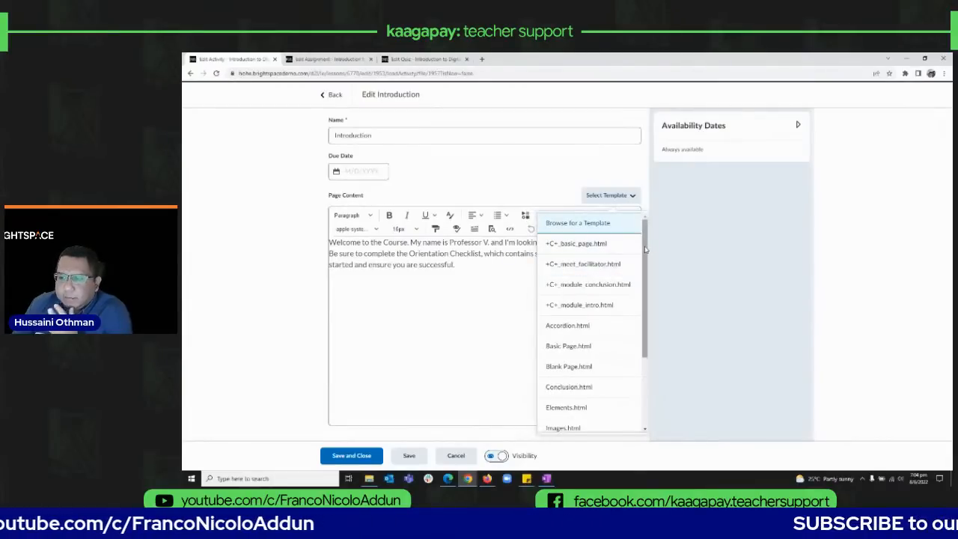
pyautogui.moveTo(646, 249); pyautogui.dragTo(641, 324)
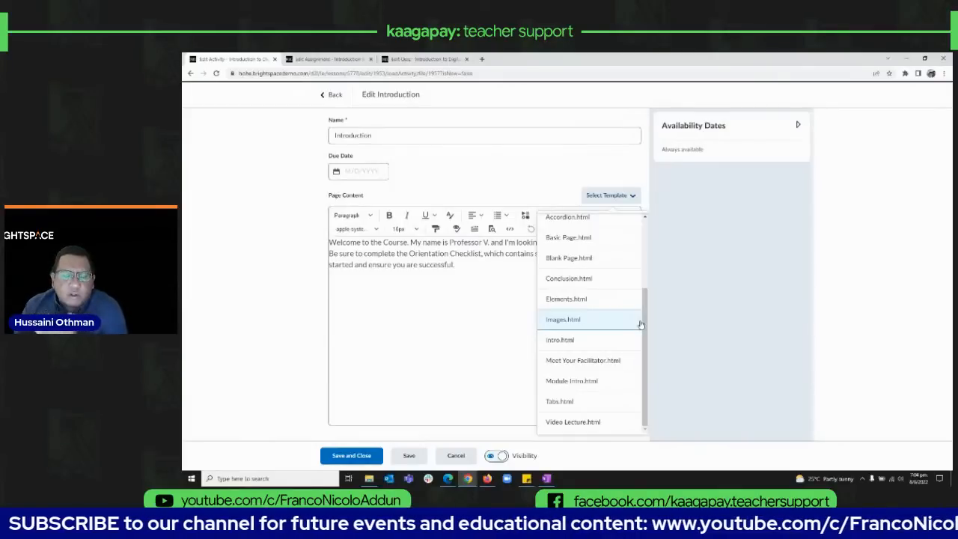
pyautogui.click(466, 302)
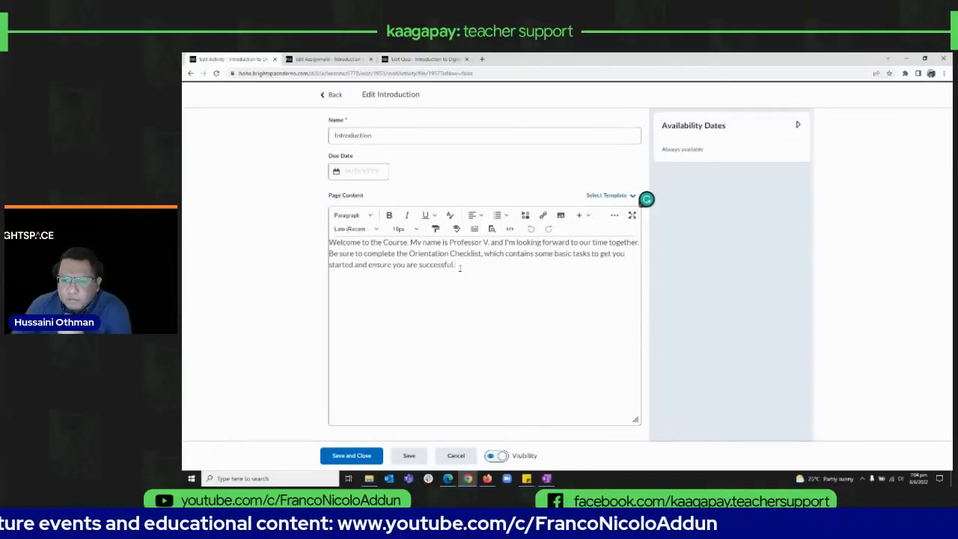
# Step: Copy and clear the welcome text from the page content, and apply the Meet Your Facilitator.html template
pyautogui.moveTo(454, 265); pyautogui.dragTo(326, 243)
pyautogui.hotkey('ctrl', 'c')
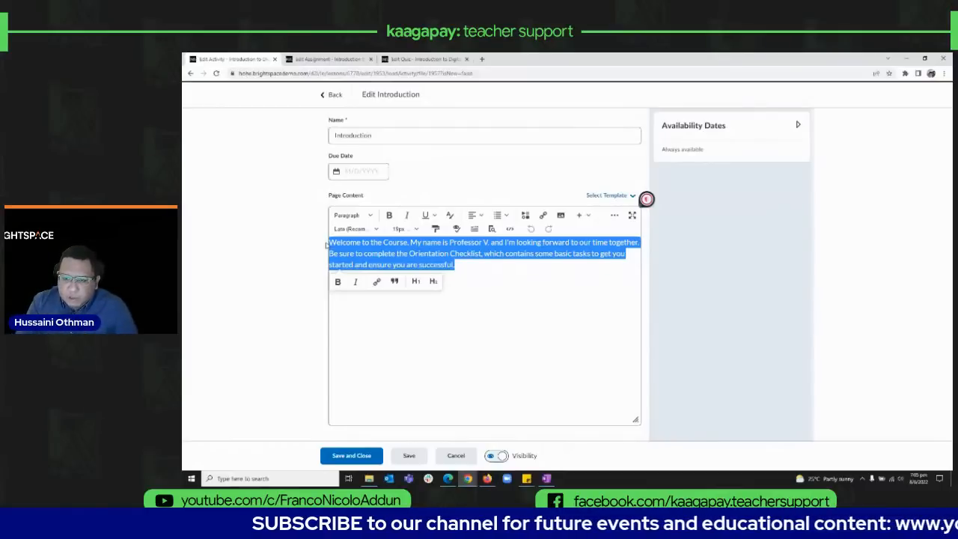
pyautogui.press('Delete')
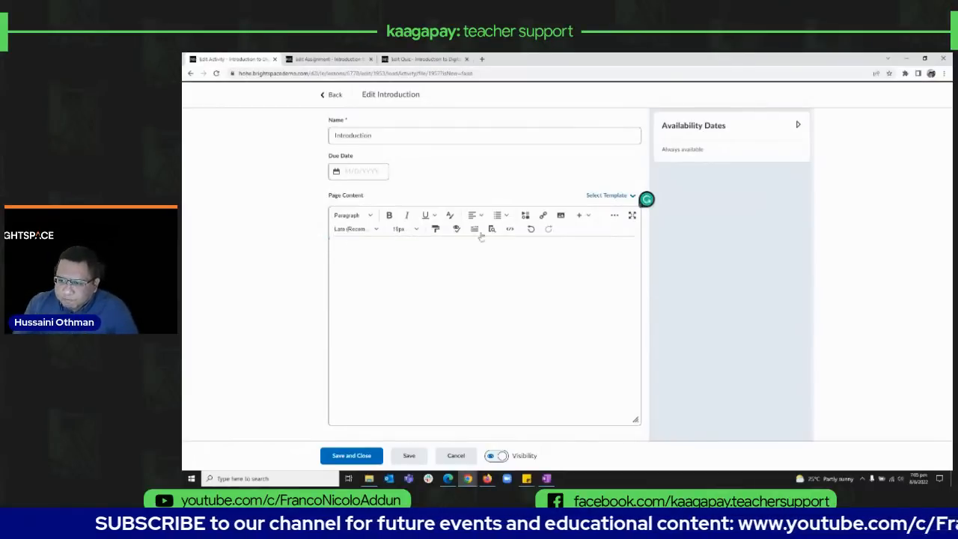
pyautogui.click(605, 196)
pyautogui.scroll(-3, 642, 342)
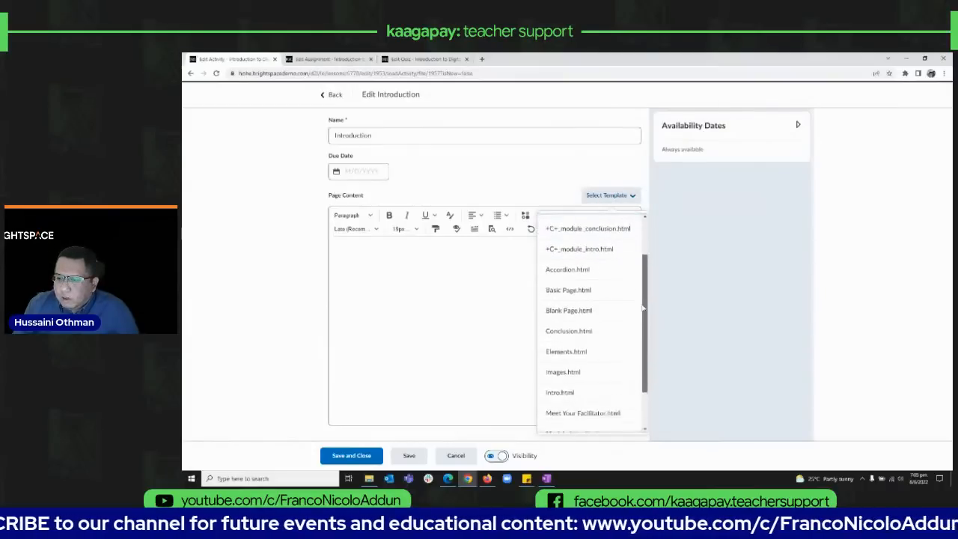
pyautogui.click(601, 363)
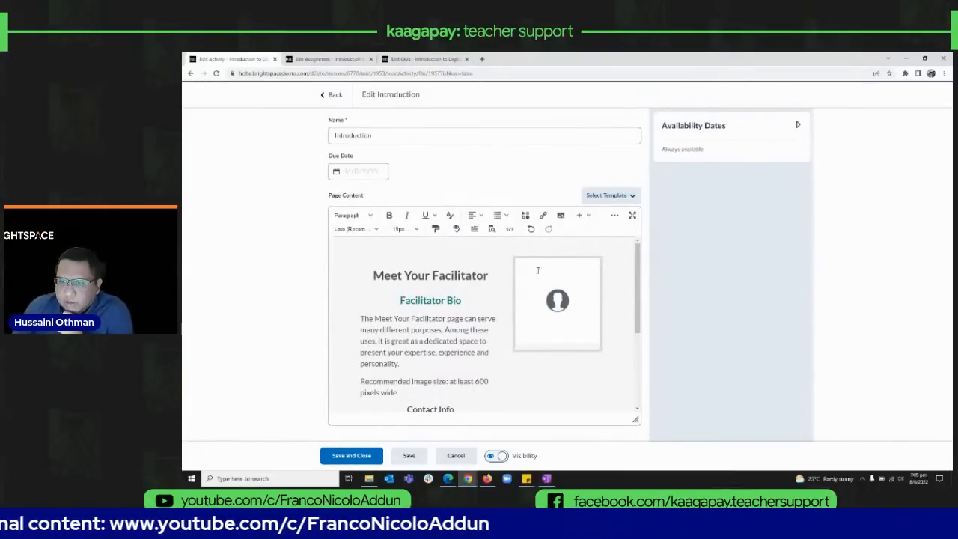
# Step: Change the template heading to "Meet Your Teacher" and replace the placeholder bio paragraphs with the copied welcome text
pyautogui.click(489, 276)
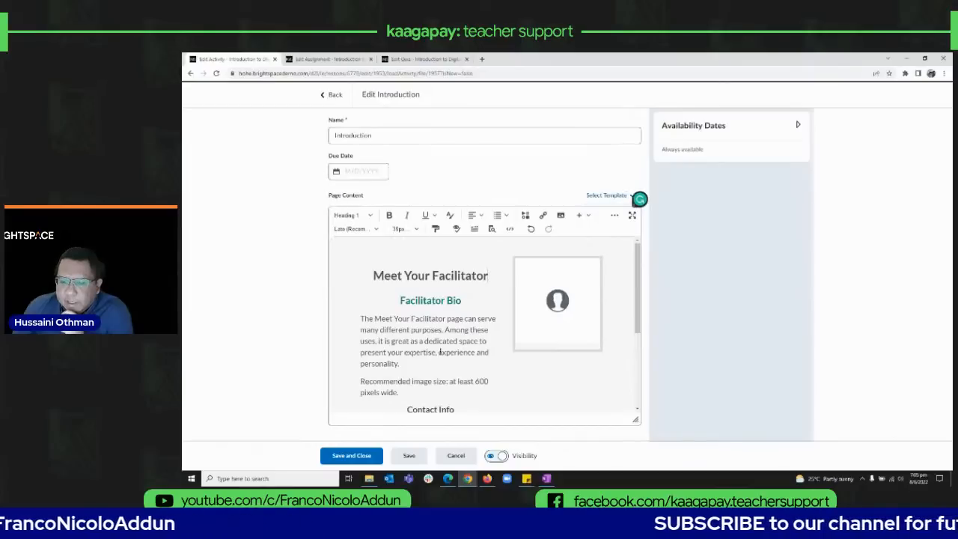
pyautogui.hotkey('shift', 'Left')
pyautogui.hotkey('shift', 'Left')
pyautogui.hotkey('shift', 'Left')
pyautogui.hotkey('shift', 'Left')
pyautogui.hotkey('shift', 'Left')
pyautogui.hotkey('shift', 'Left')
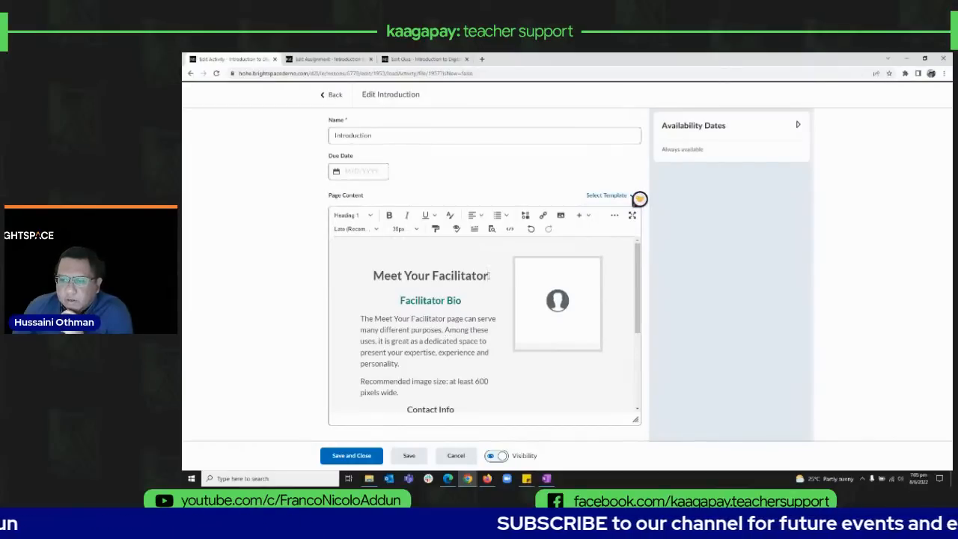
pyautogui.hotkey('shift', 'Left')
pyautogui.hotkey('shift', 'Left')
pyautogui.hotkey('shift', 'Left')
pyautogui.hotkey('shift', 'Left')
pyautogui.hotkey('shift', 'Left')
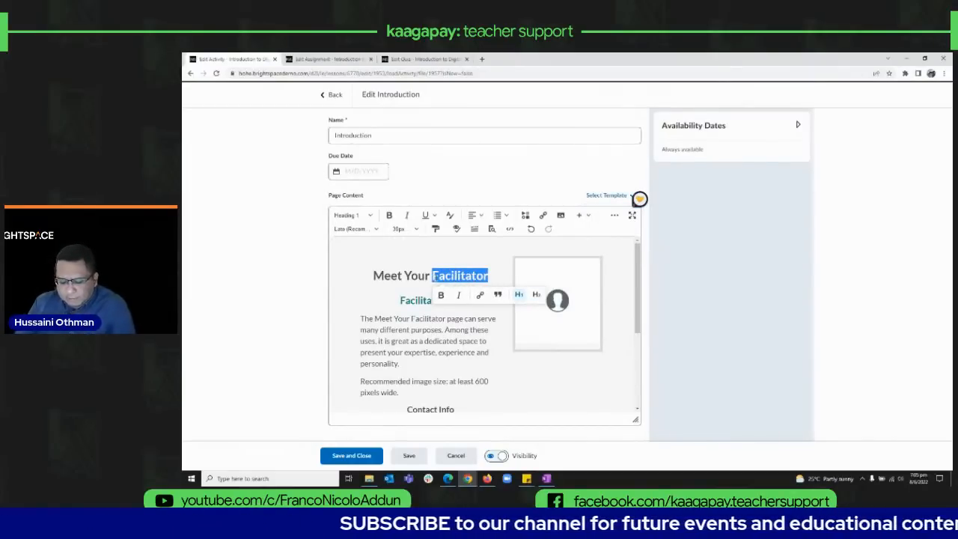
pyautogui.write('Teacher')
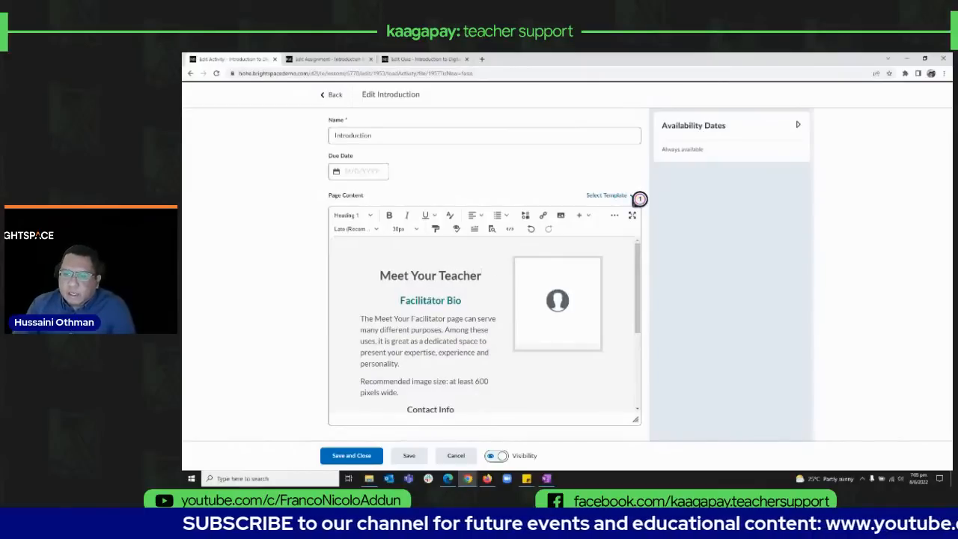
pyautogui.moveTo(407, 393); pyautogui.dragTo(363, 321)
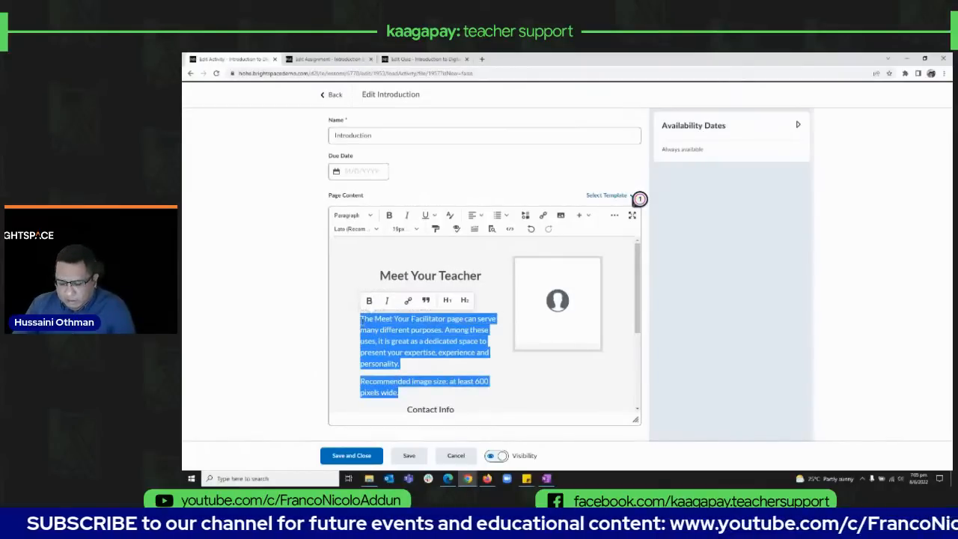
pyautogui.hotkey('ctrl', 'v')
# Step: Remove the placeholder portrait and add the professor.png image from the computer in its place
pyautogui.click(540, 299)
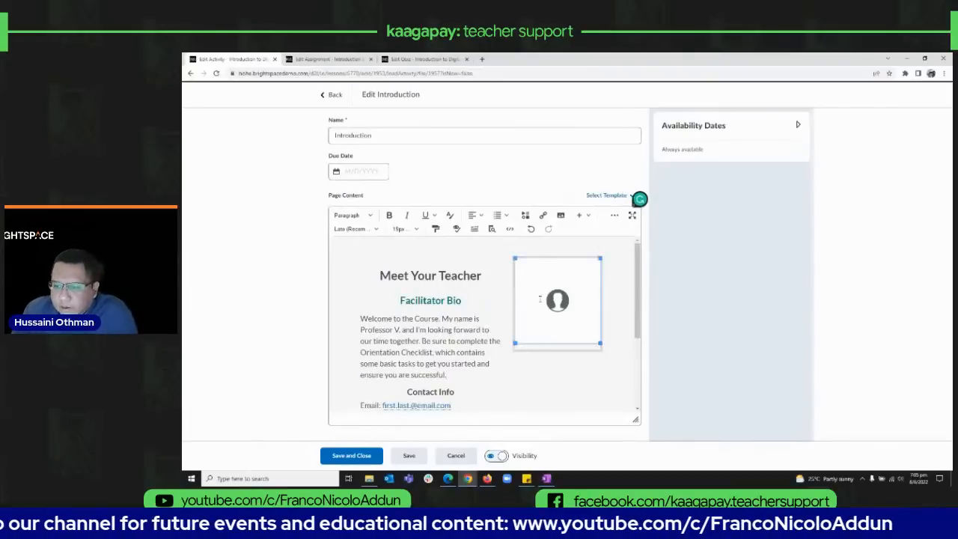
pyautogui.press('Delete')
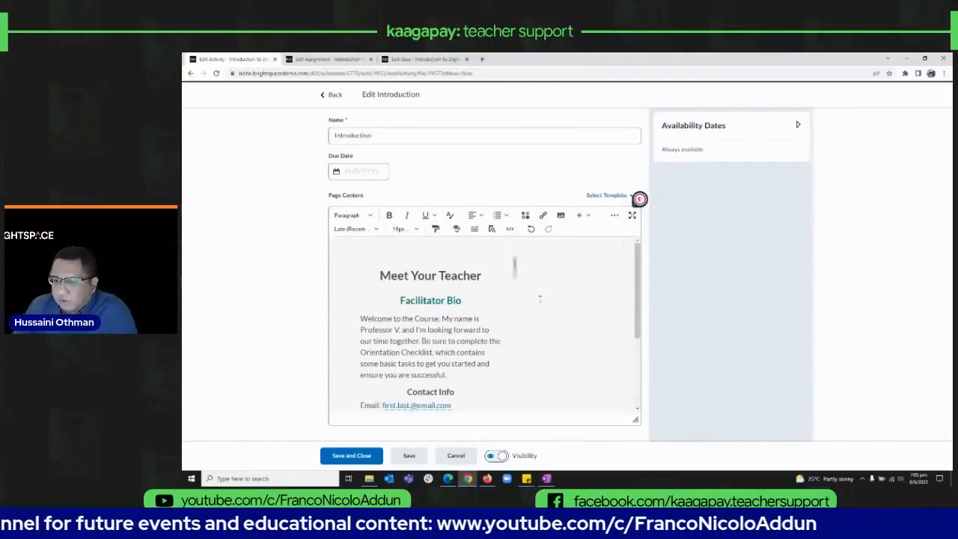
pyautogui.click(560, 220)
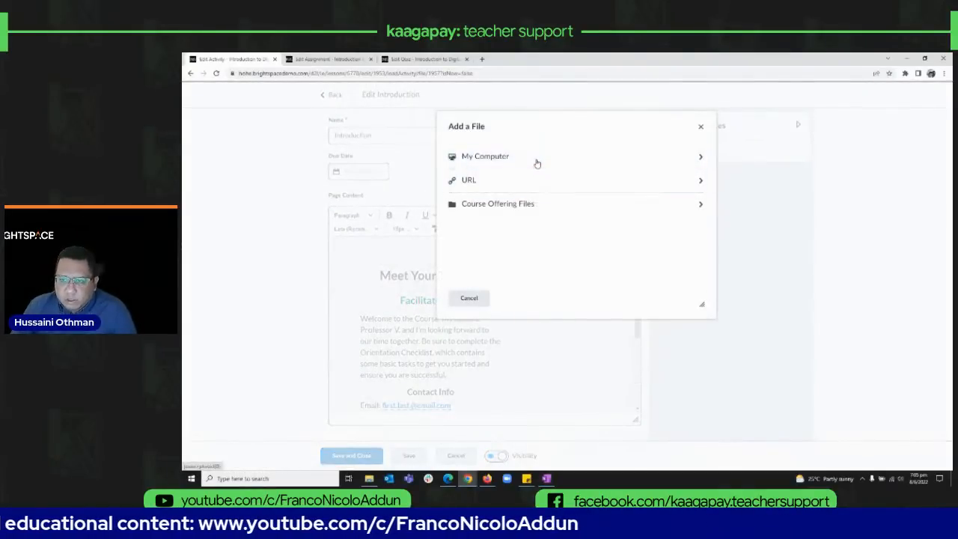
pyautogui.click(485, 157)
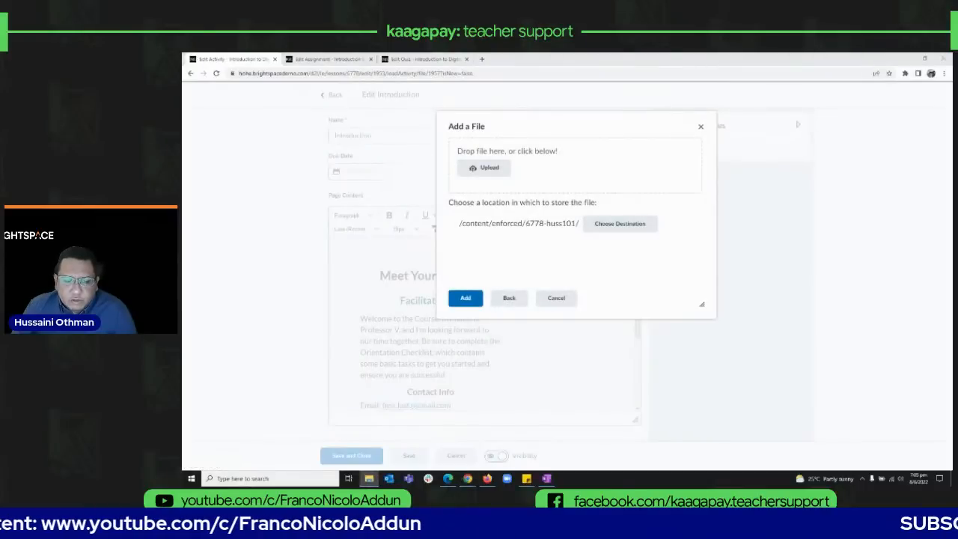
pyautogui.moveTo(232, 452); pyautogui.dragTo(549, 179)
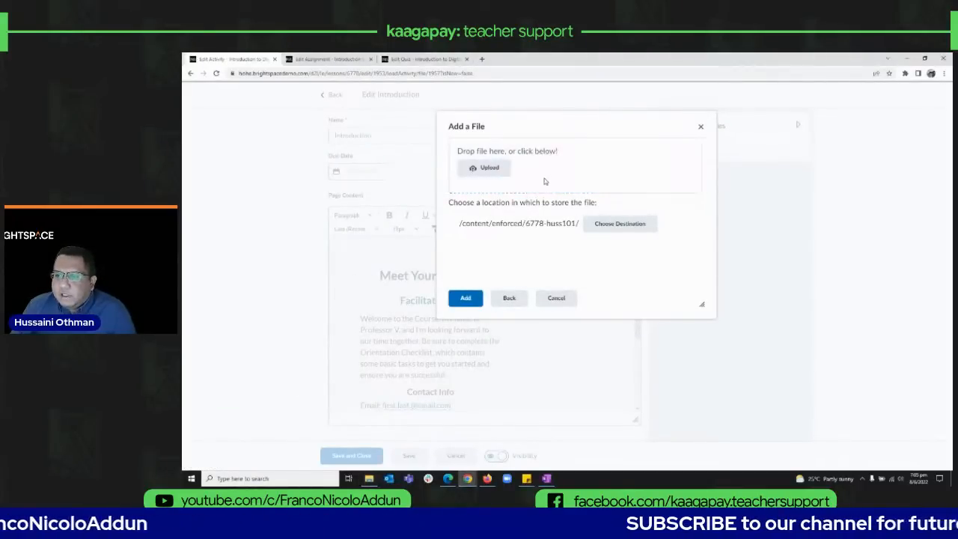
pyautogui.click(466, 297)
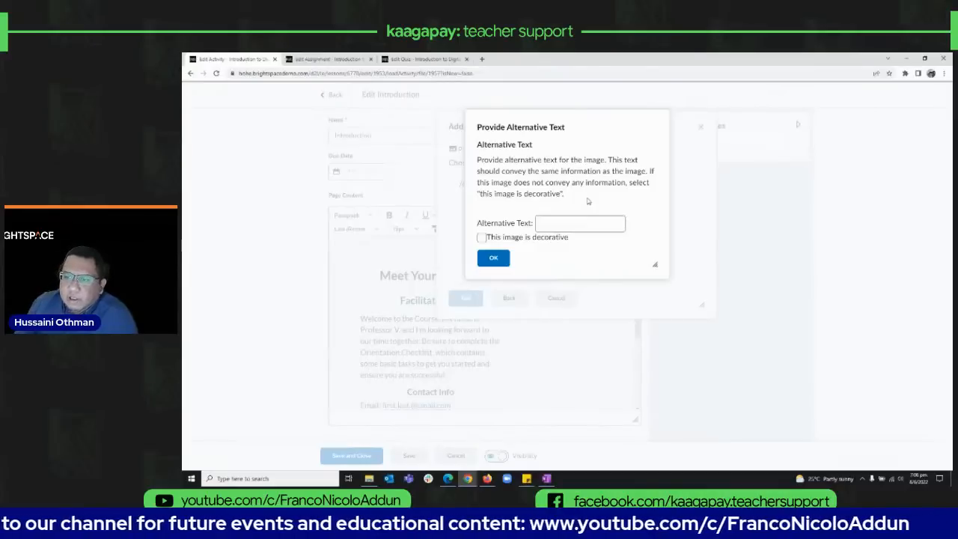
# Step: Set the image's alternative text to "Prof image" and overwrite the existing file of the same name
pyautogui.click(573, 219)
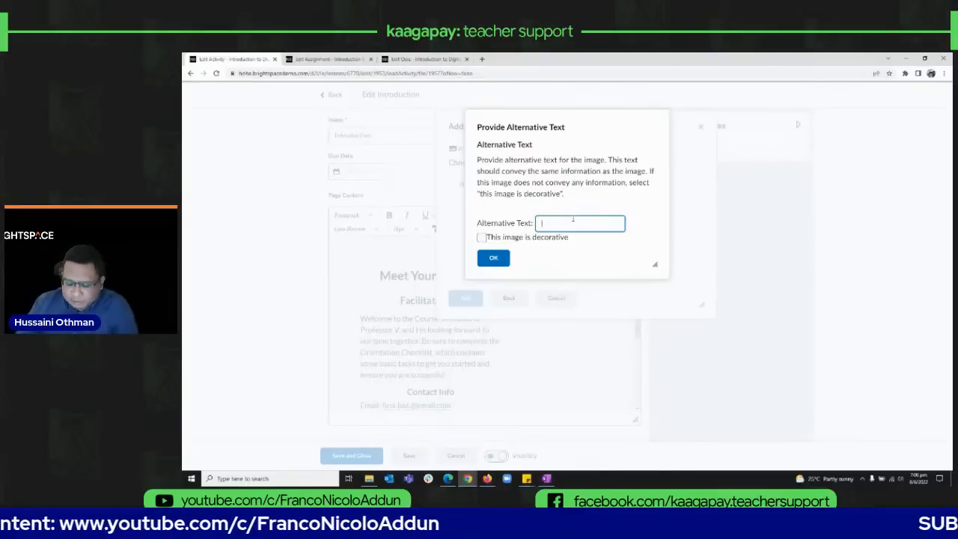
pyautogui.write('Or')
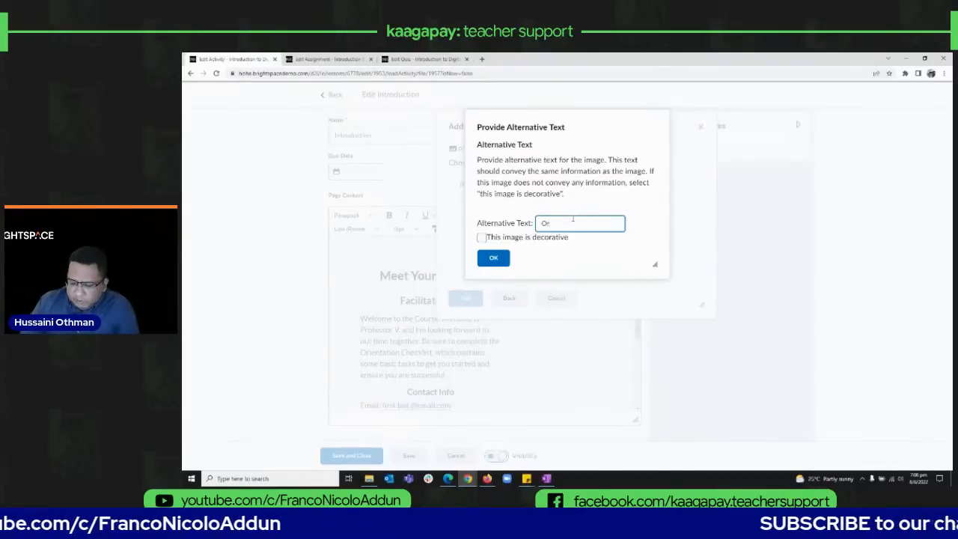
pyautogui.write('of Image')
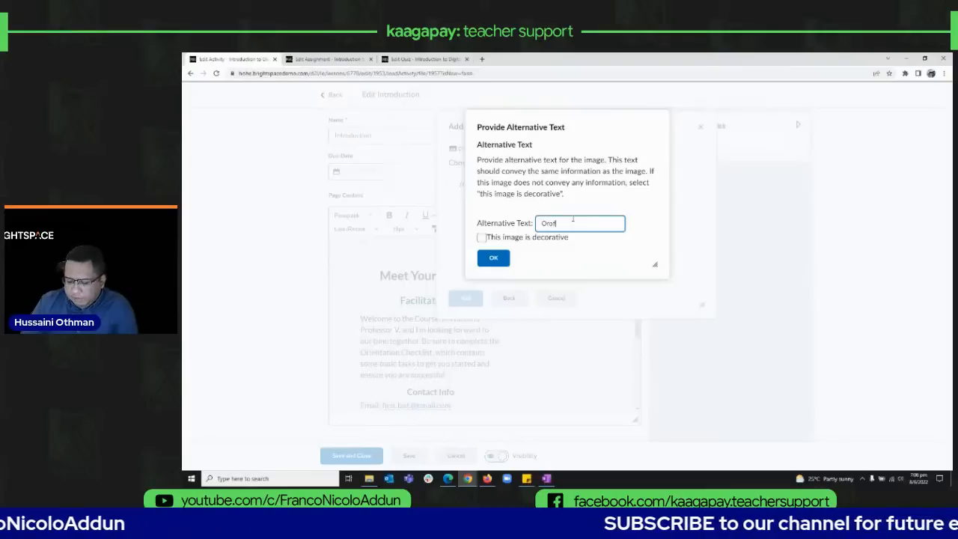
pyautogui.click(548, 223)
pyautogui.press('BackSpace')
pyautogui.write('P')
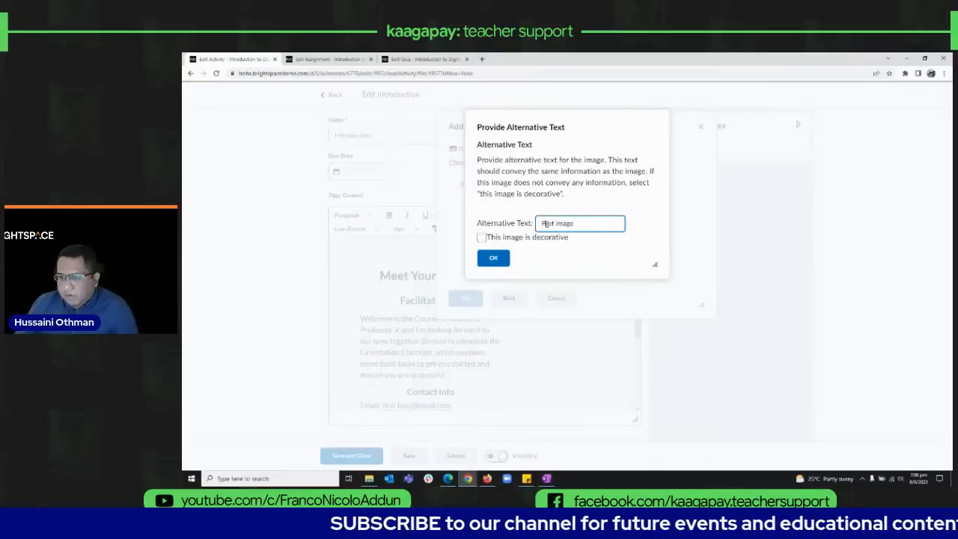
pyautogui.click(501, 256)
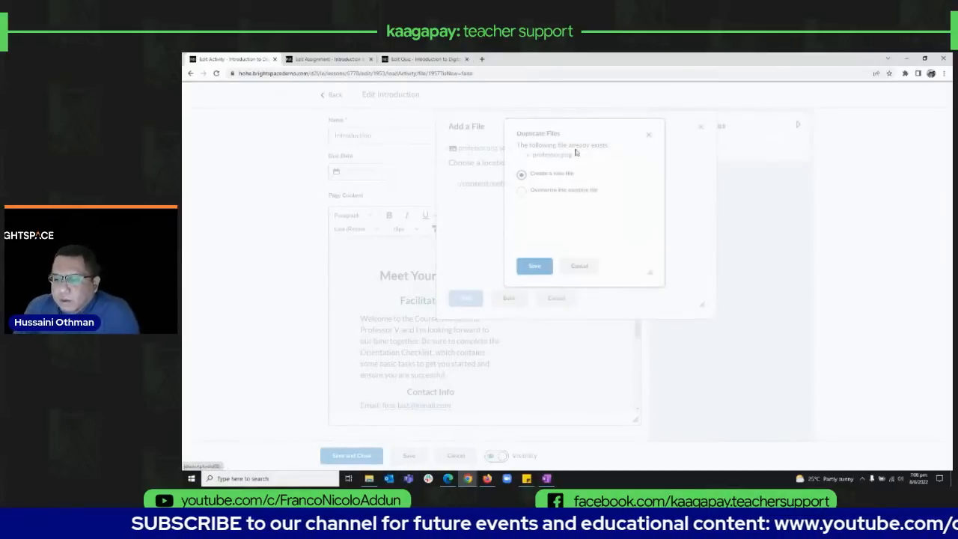
pyautogui.click(522, 190)
pyautogui.click(535, 266)
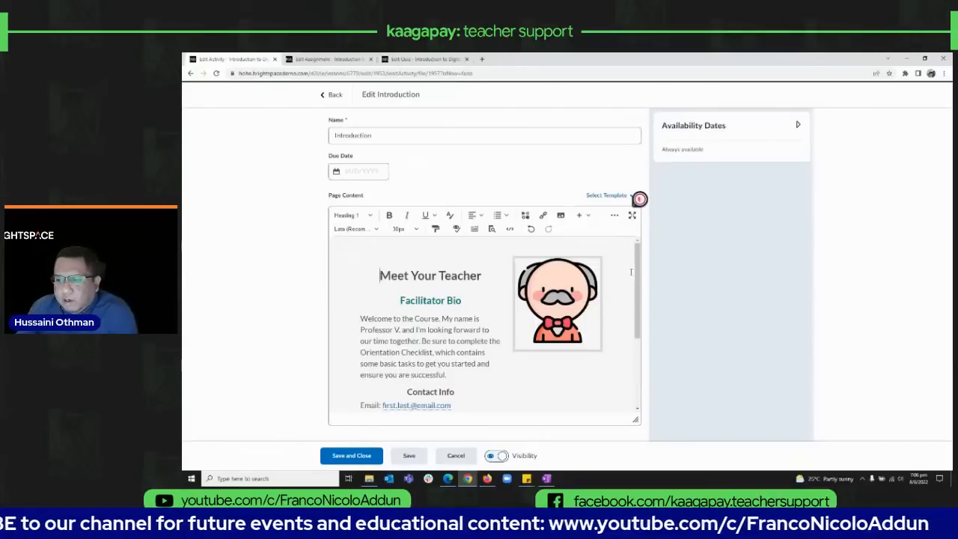
# Step: Check the whole Introduction page content, including the contact info, and save and close the page
pyautogui.scroll(-3, 637, 276)
pyautogui.scroll(3, 638, 270)
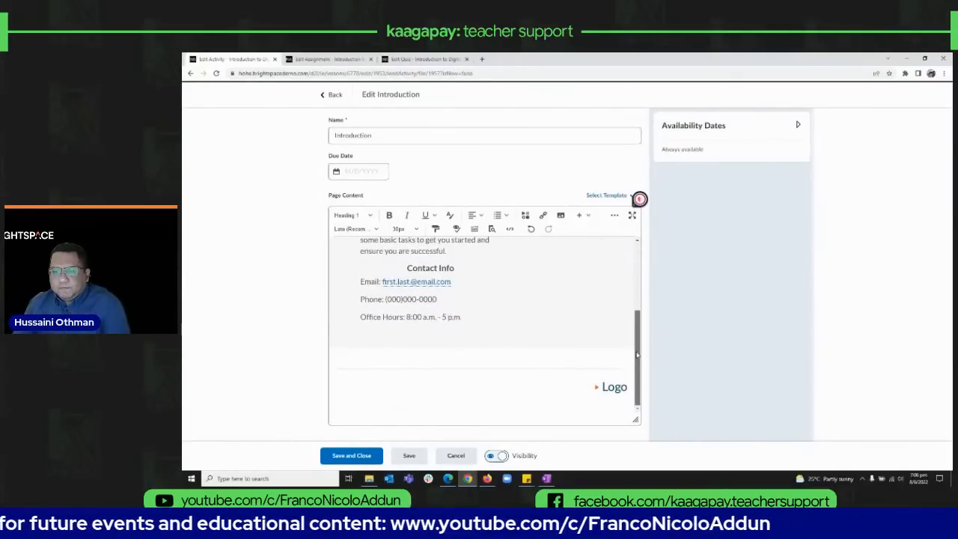
pyautogui.click(356, 459)
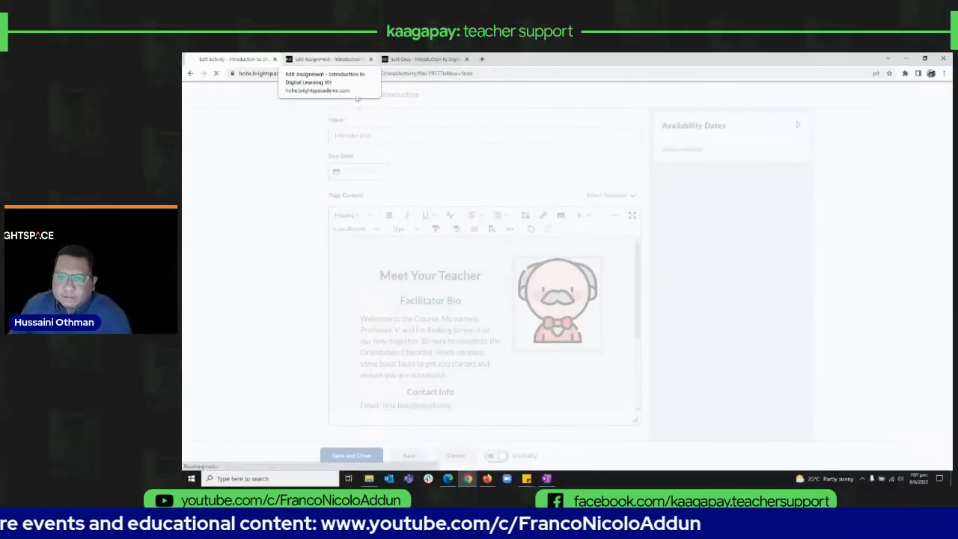
# Step: Switch to the Final Assignment and examine its instructions and the submission types offered under Submission & Completion
pyautogui.click(350, 57)
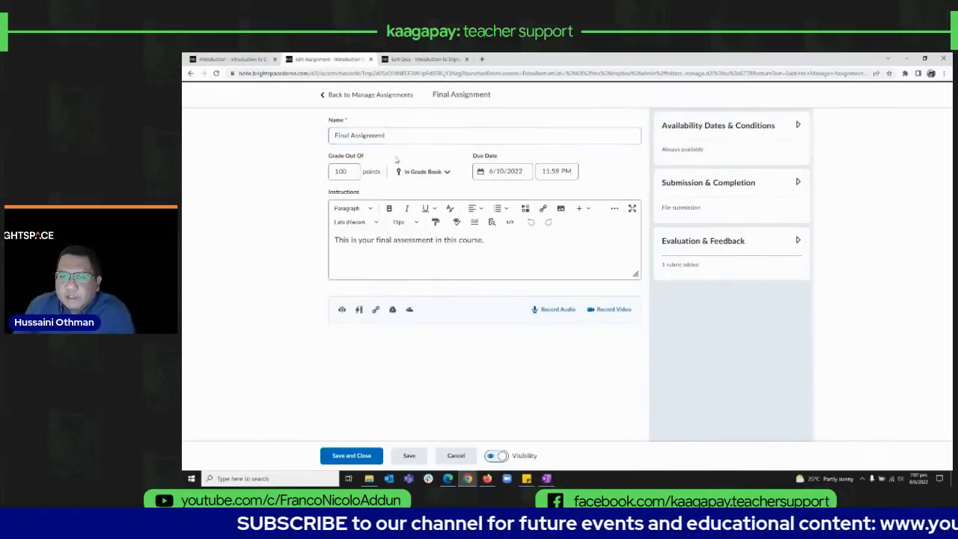
pyautogui.moveTo(372, 241); pyautogui.dragTo(409, 241)
pyautogui.click(518, 256)
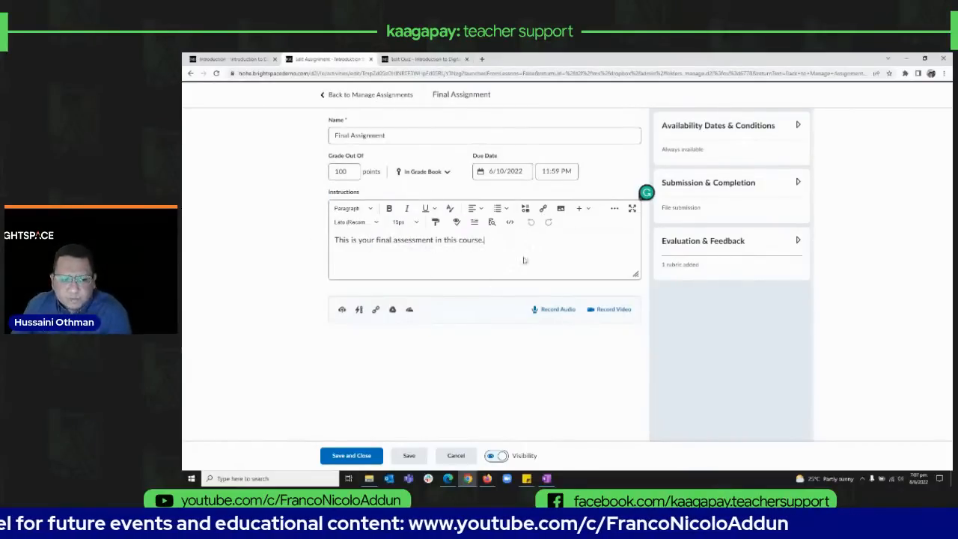
pyautogui.click(750, 185)
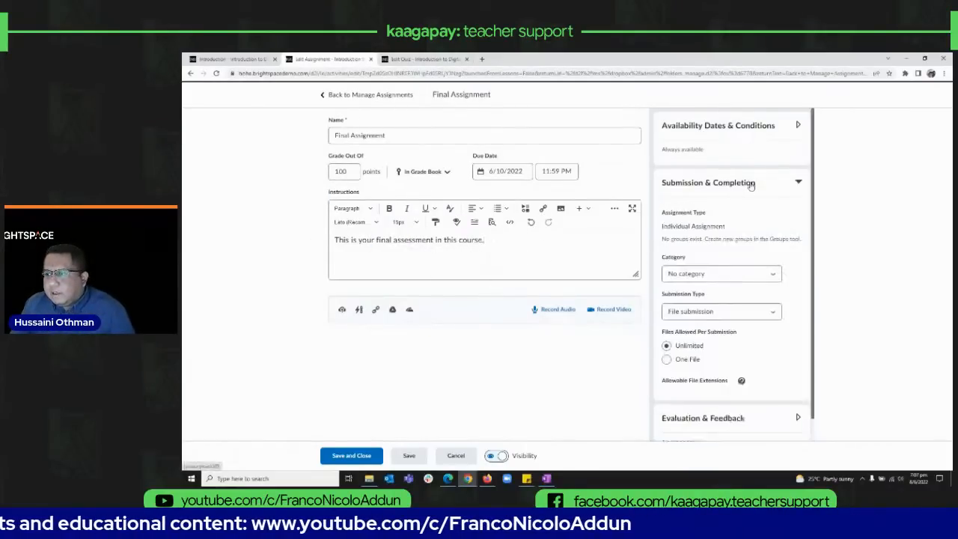
pyautogui.scroll(-1, 745, 315)
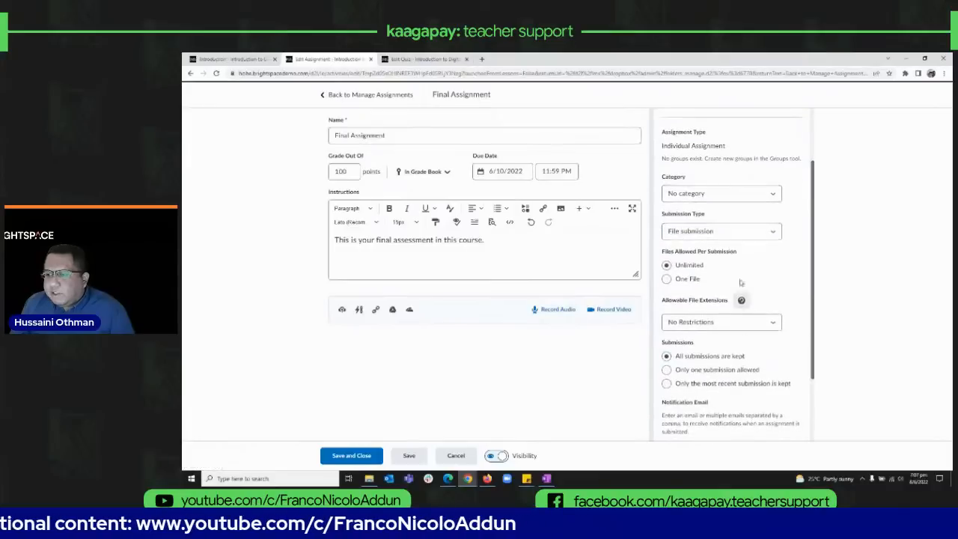
pyautogui.click(741, 232)
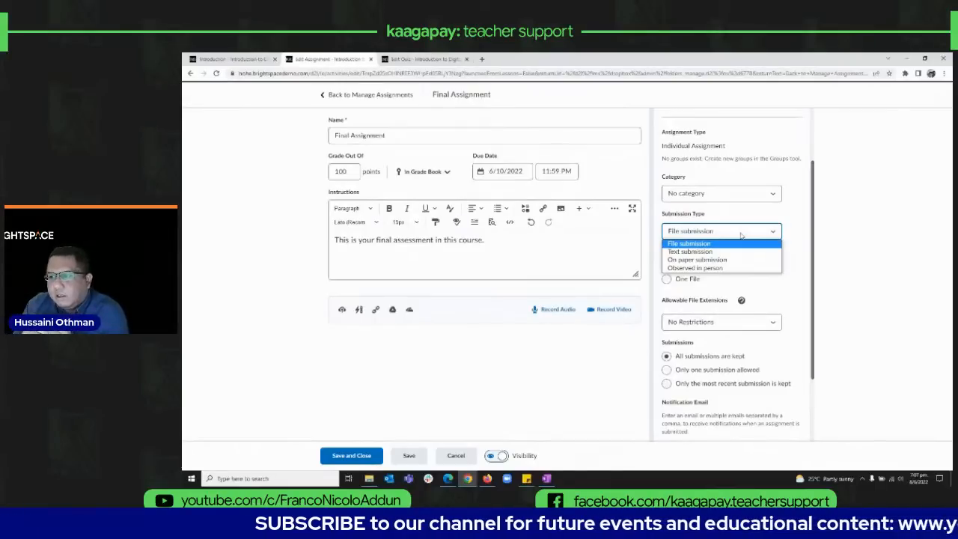
pyautogui.click(741, 238)
# Step: Examine the Final Assignment's rubric and learning objective options under Evaluation & Feedback, and review its submission settings
pyautogui.scroll(-3, 732, 301)
pyautogui.click(695, 405)
pyautogui.scroll(-1, 717, 385)
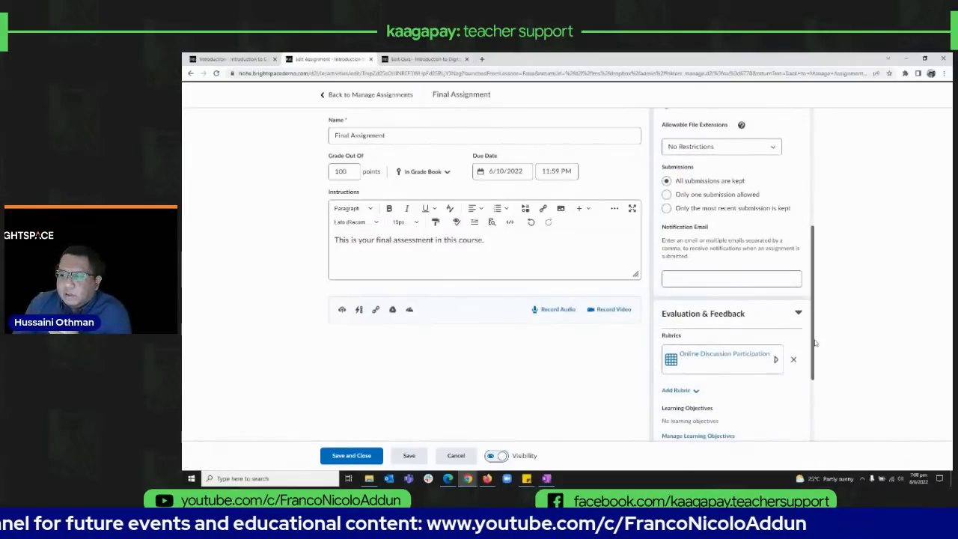
pyautogui.moveTo(816, 342); pyautogui.dragTo(815, 252)
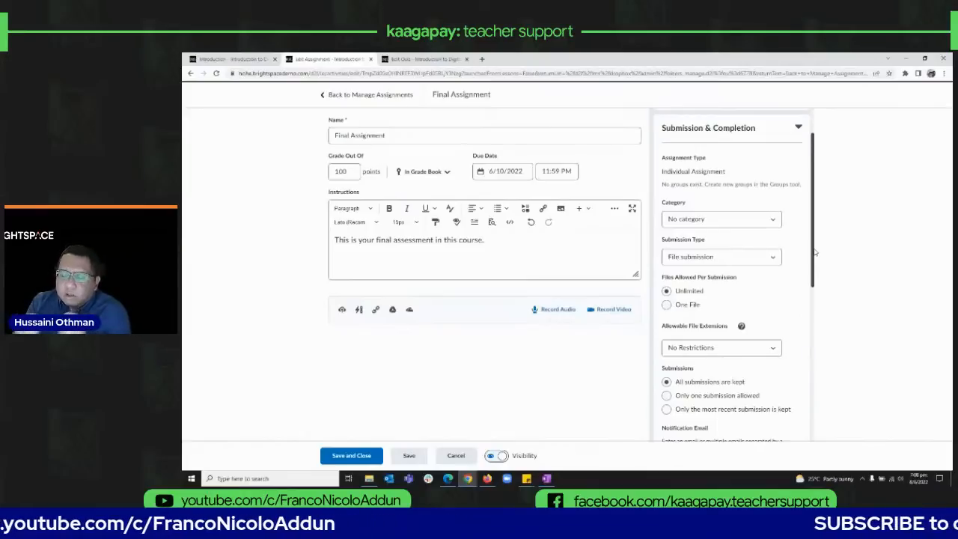
pyautogui.moveTo(814, 247); pyautogui.dragTo(815, 275)
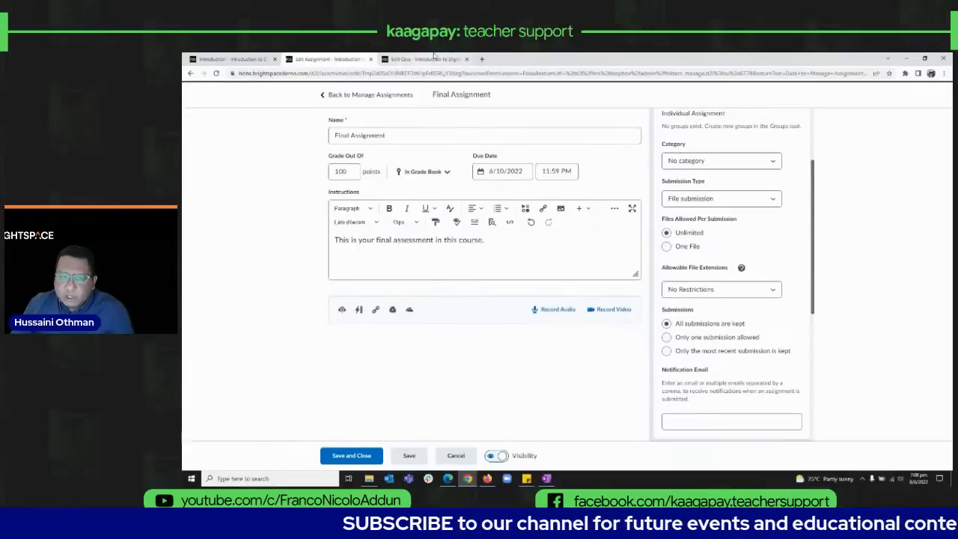
# Step: Switch to the Final Quiz and examine the question types offered for creating a new question, from Multiple Choice to Multi-Short Answer
pyautogui.click(427, 58)
pyautogui.click(517, 135)
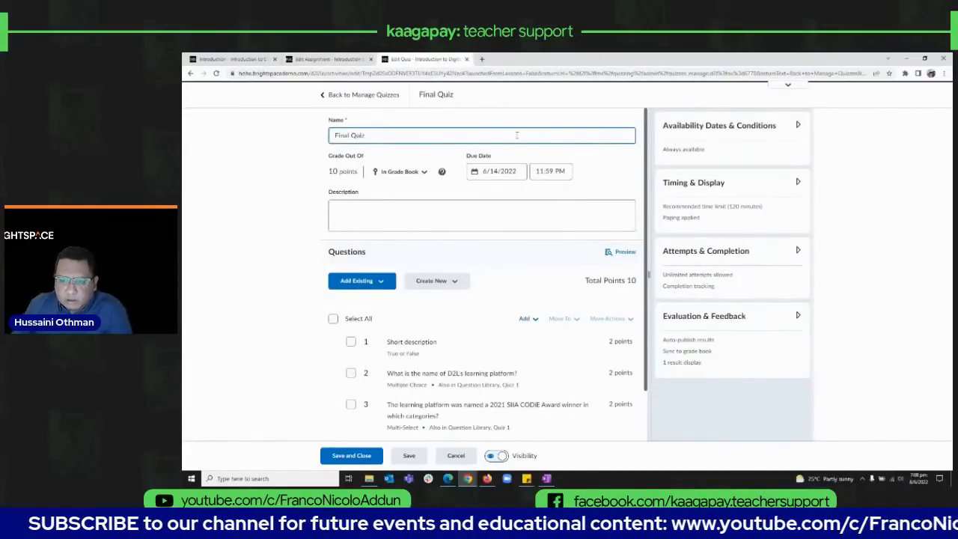
pyautogui.click(462, 284)
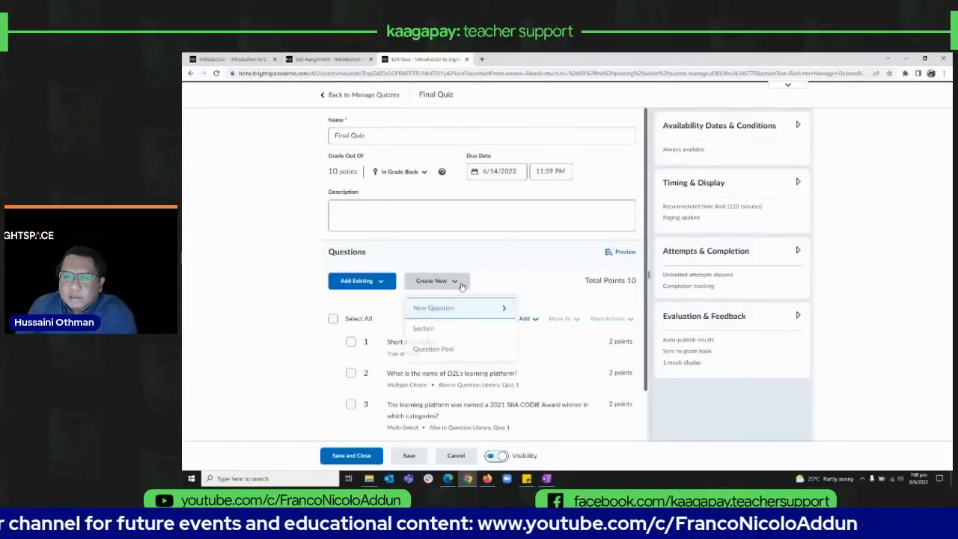
pyautogui.click(503, 310)
pyautogui.scroll(-1, 513, 335)
pyautogui.moveTo(514, 335); pyautogui.dragTo(508, 394)
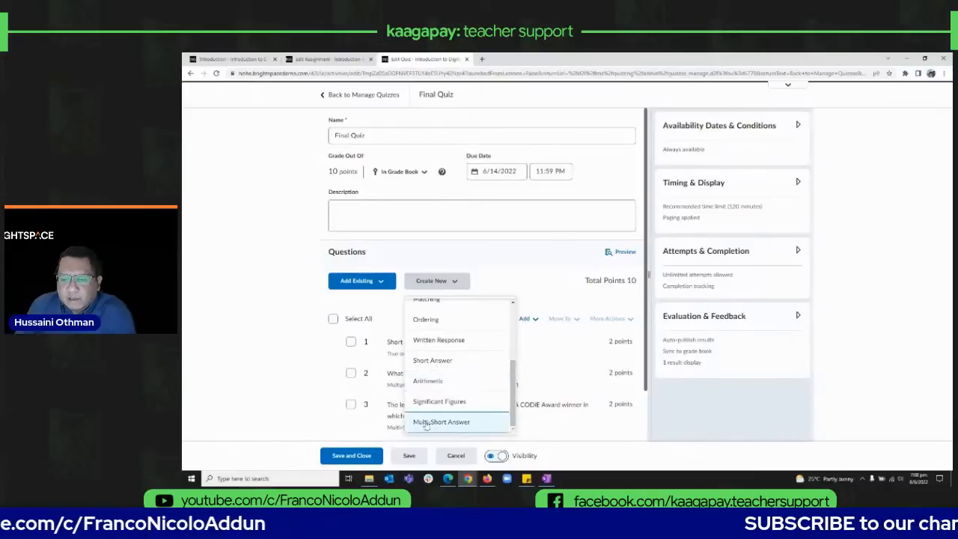
pyautogui.scroll(3, 506, 414)
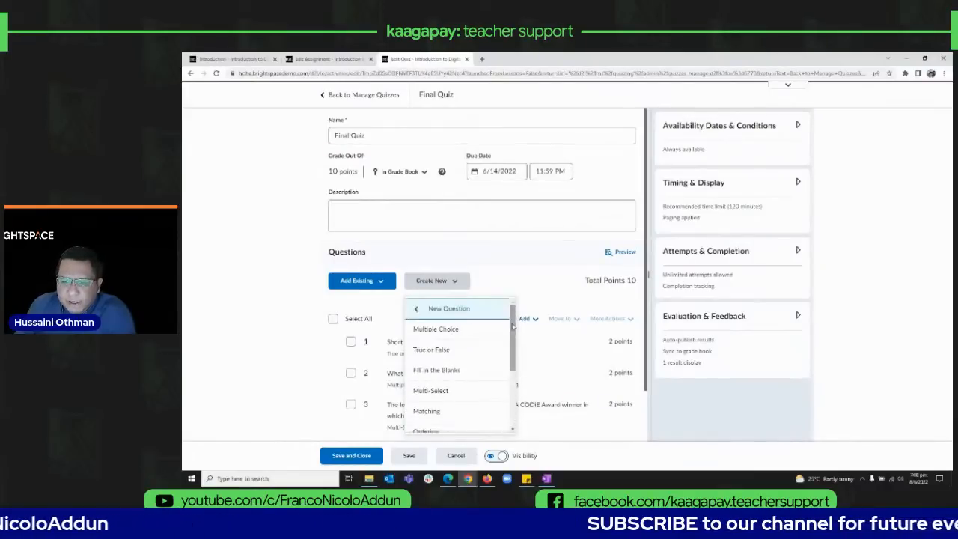
pyautogui.click(513, 281)
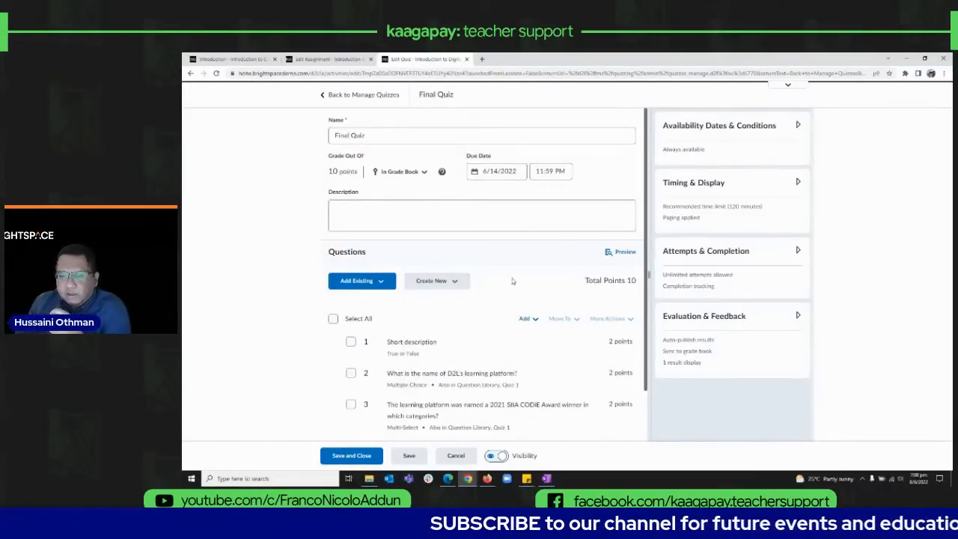
# Step: Review the sources for adding existing questions to the Final Quiz and the options for creating sections and question pools
pyautogui.click(384, 289)
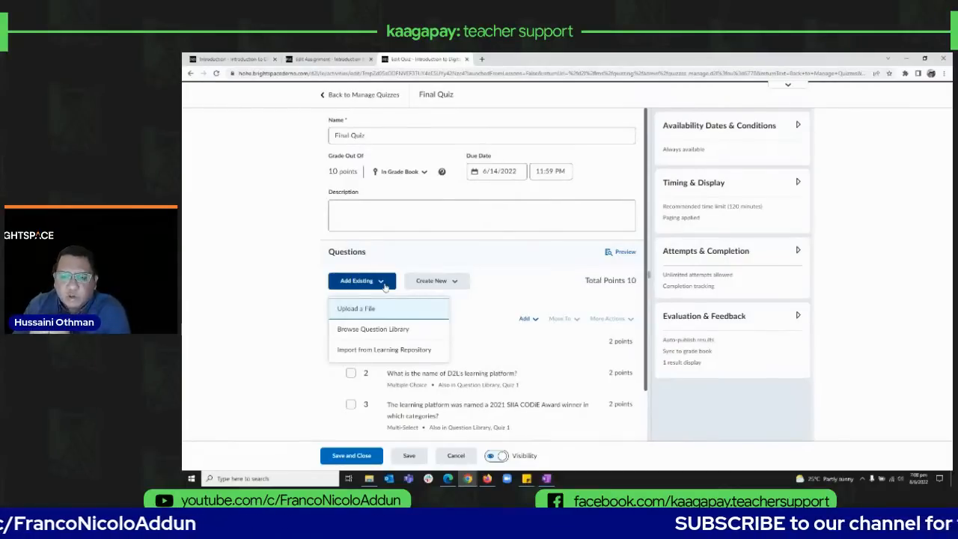
pyautogui.click(436, 281)
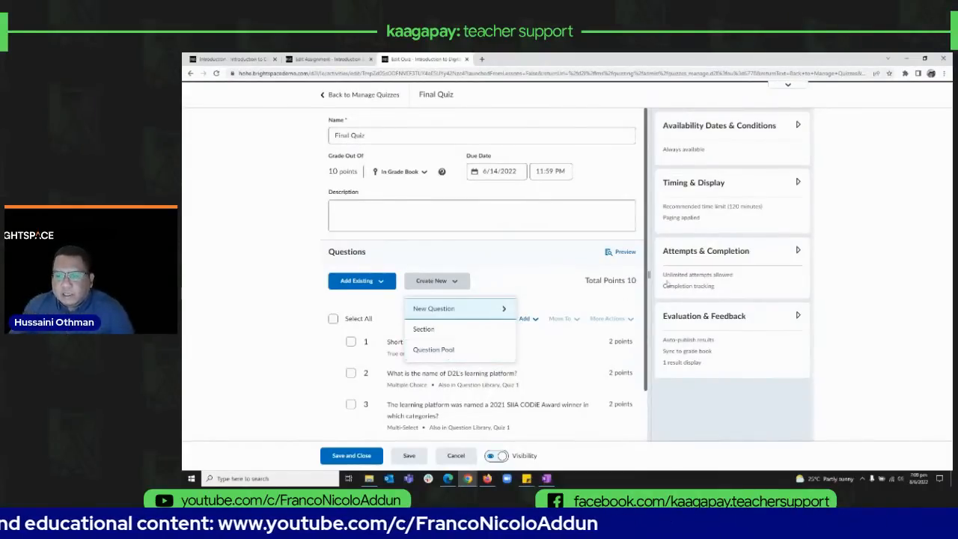
pyautogui.click(524, 292)
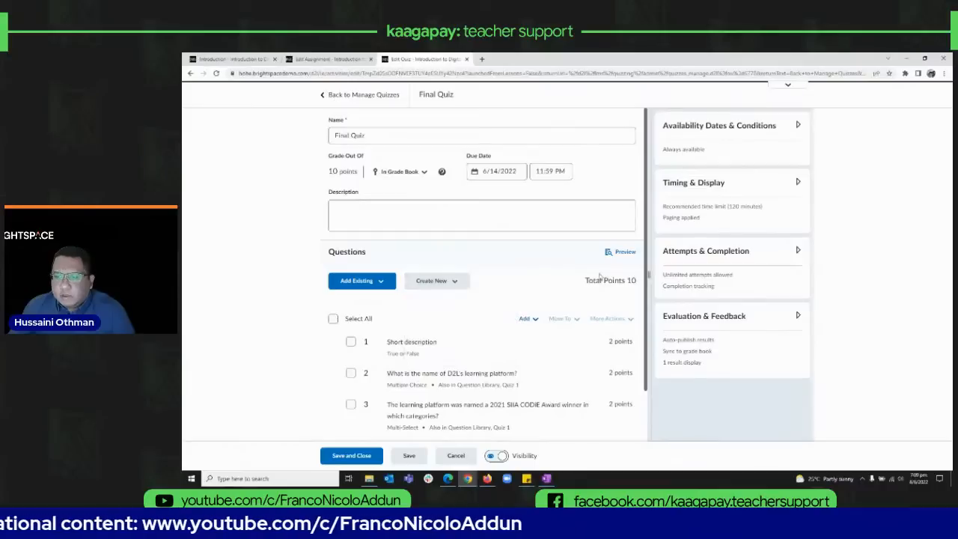
# Step: Examine the Final Quiz's Timing & Display and Attempts & Completion settings, including paging, shuffling, attempts and completion tracking
pyautogui.click(753, 187)
pyautogui.scroll(-3, 730, 317)
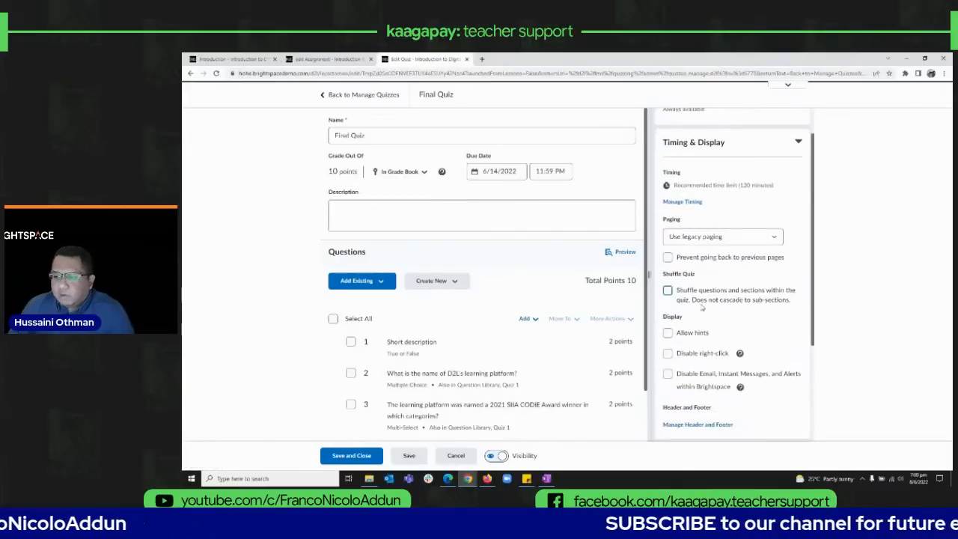
pyautogui.click(715, 337)
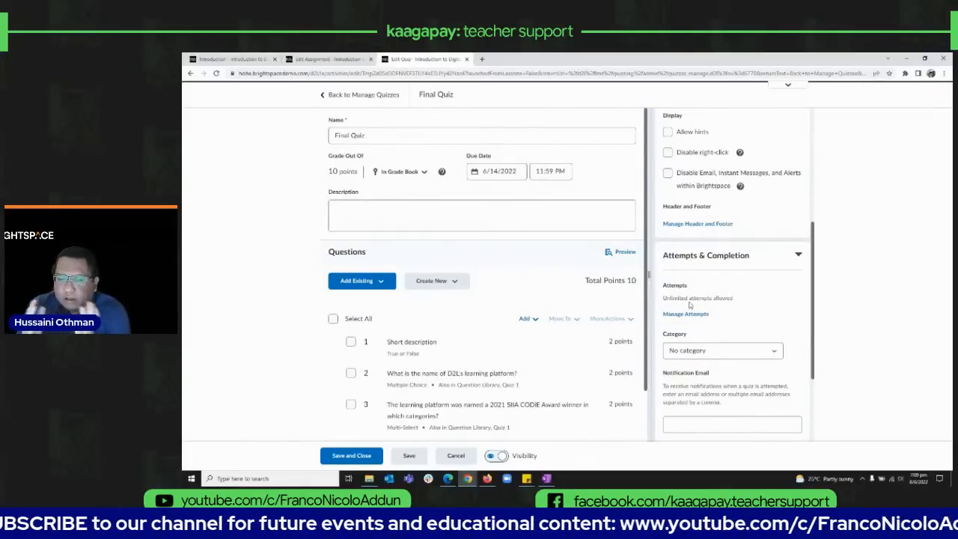
pyautogui.scroll(-3, 690, 305)
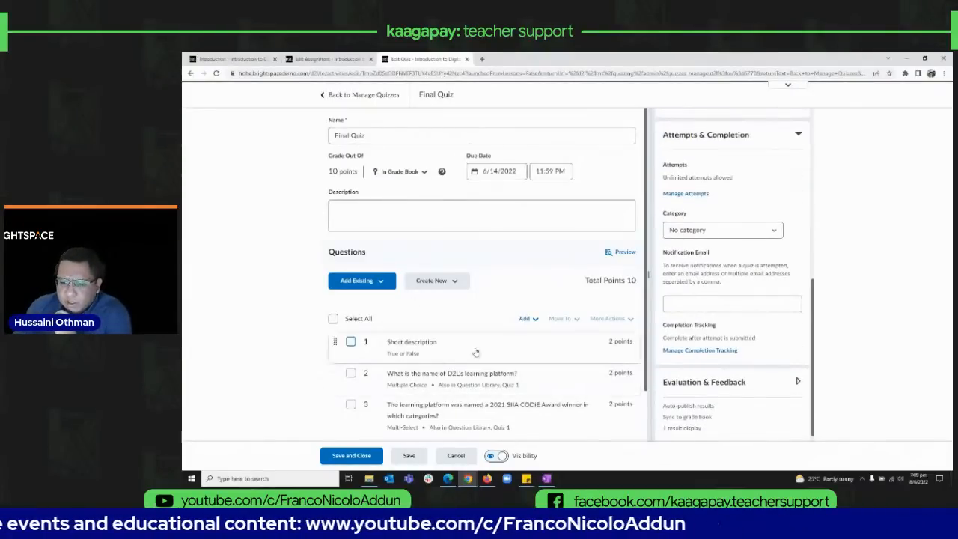
# Step: Inspect the first True or False question's answers, feedback fields and points, and close it without saving
pyautogui.click(447, 352)
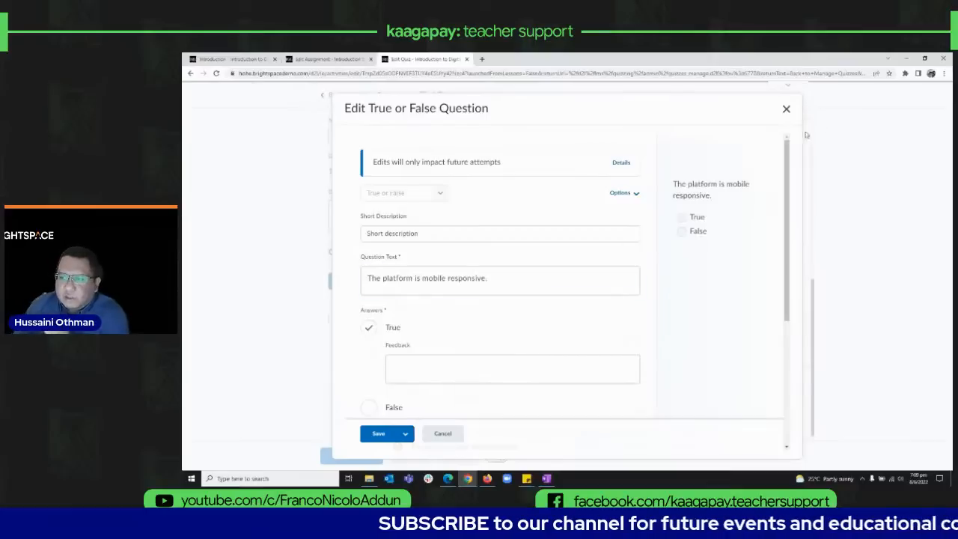
pyautogui.scroll(-3, 786, 195)
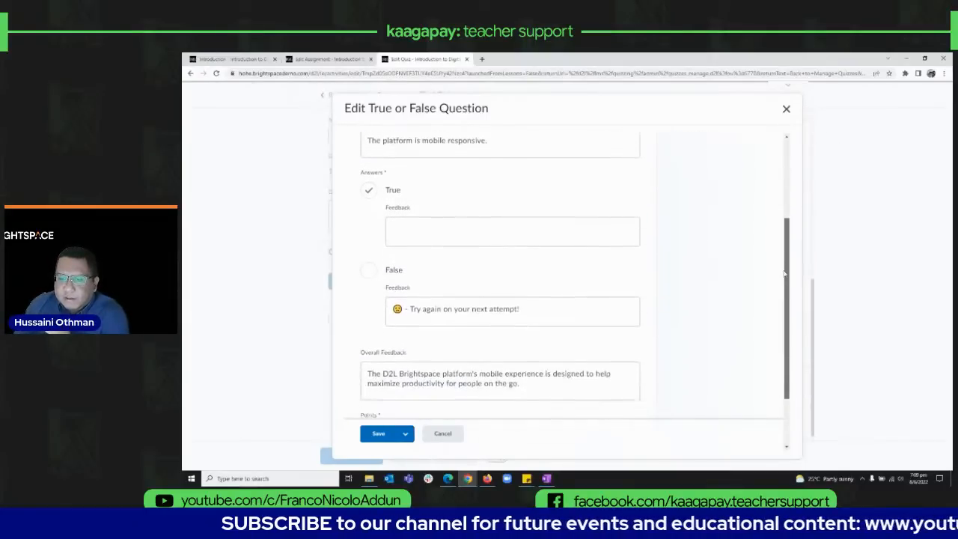
pyautogui.click(408, 274)
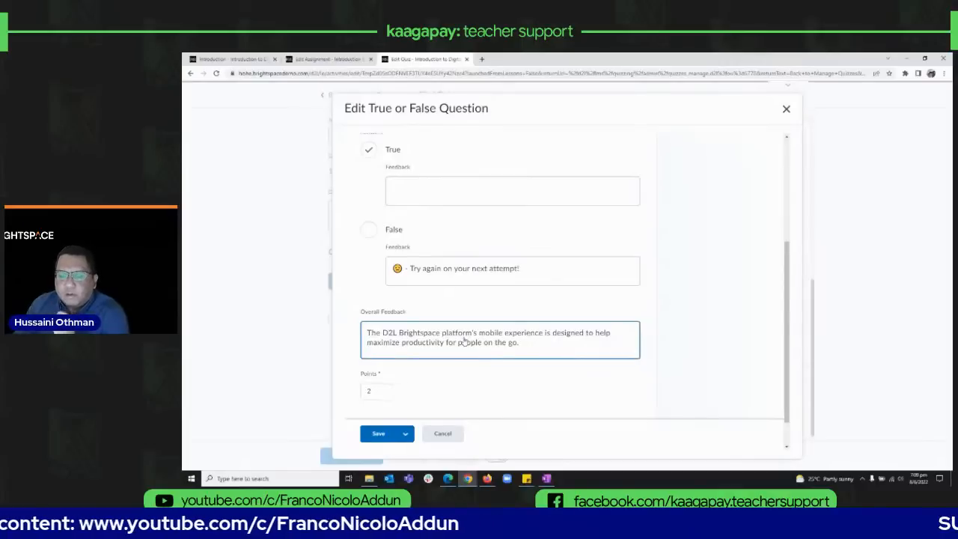
pyautogui.scroll(3, 527, 331)
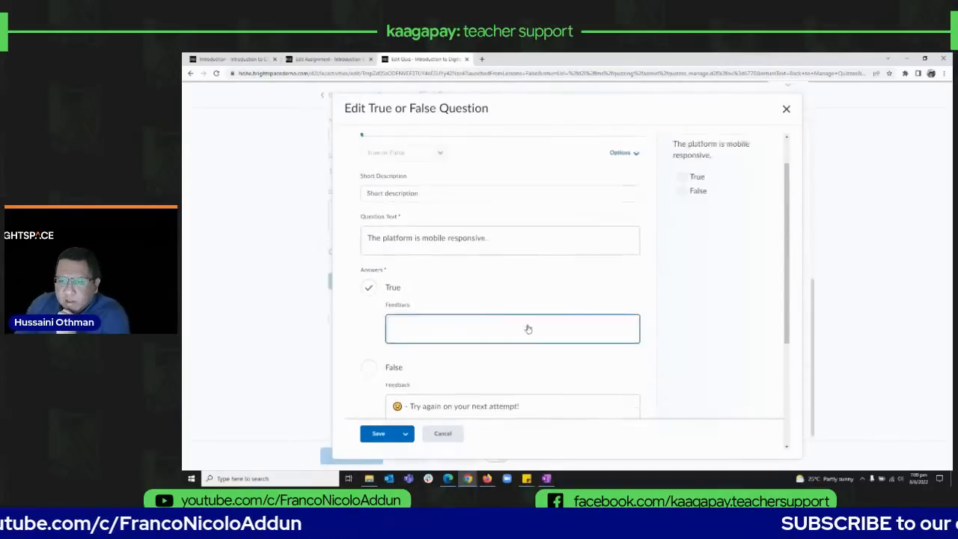
pyautogui.scroll(1, 527, 329)
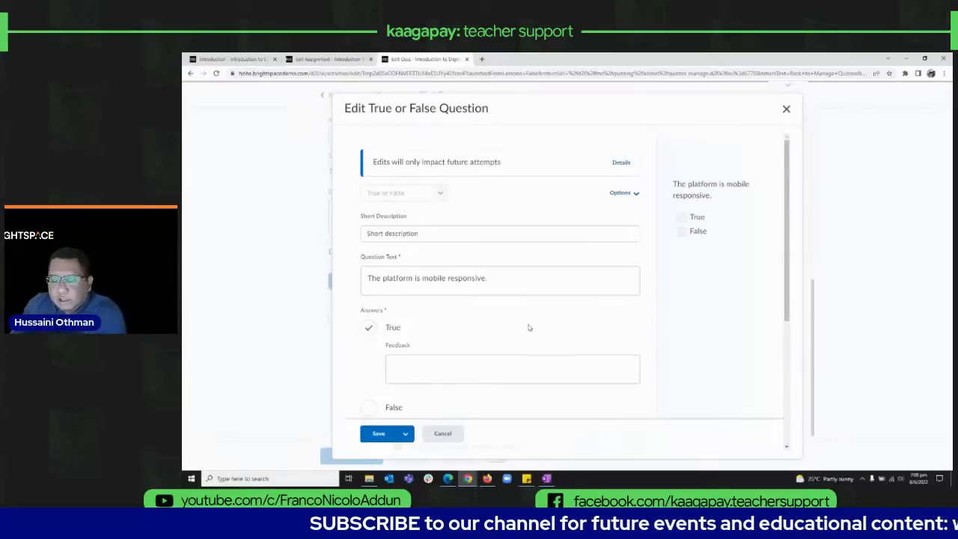
pyautogui.click(443, 434)
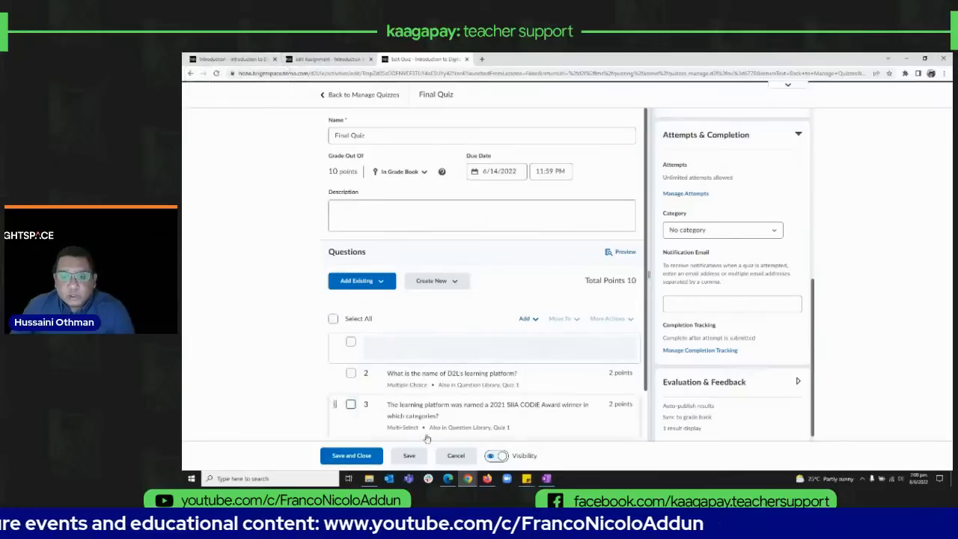
# Step: Switch to the student's Firefox session and examine the course homepage, including the Collaboration unit's description, Activity Feed, Work To Do and Awards
pyautogui.click(488, 479)
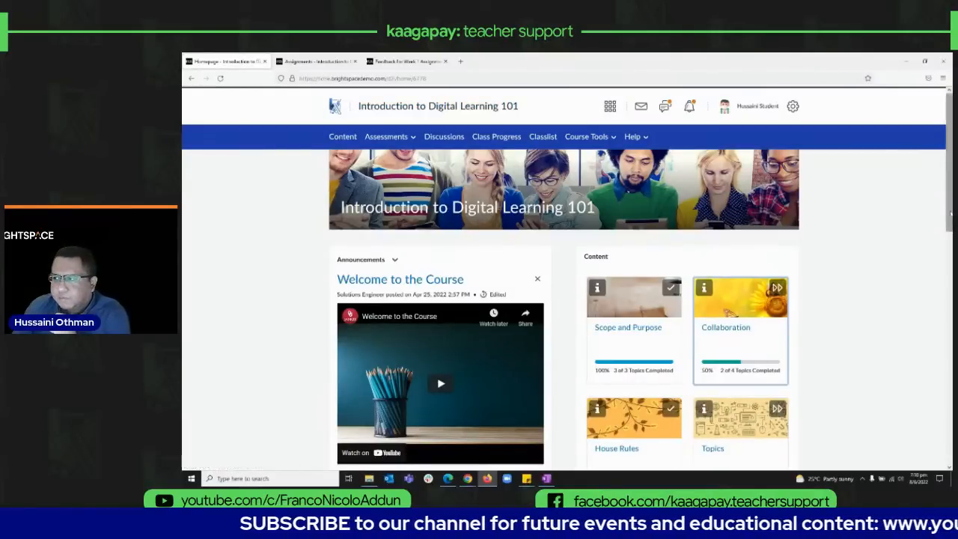
pyautogui.scroll(-3, 948, 247)
pyautogui.moveTo(948, 248); pyautogui.dragTo(949, 253)
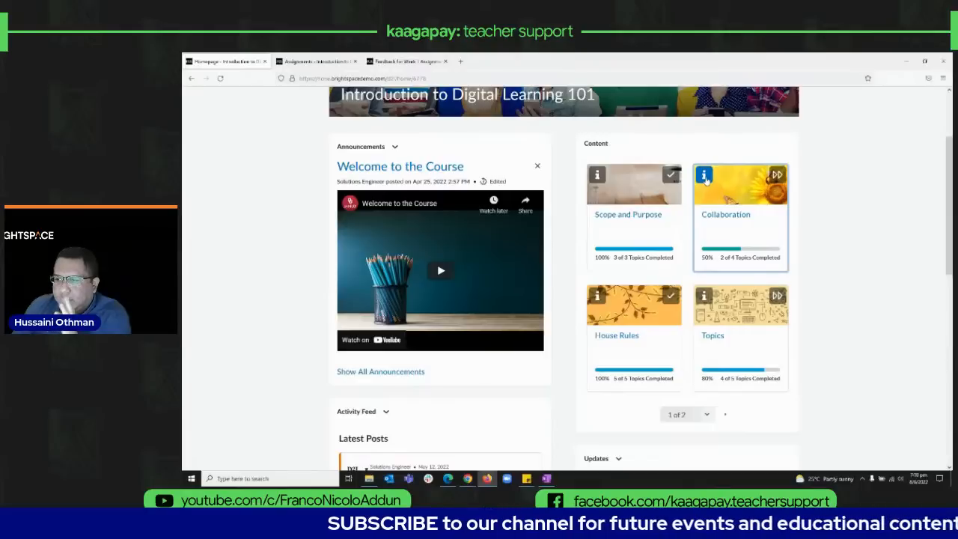
pyautogui.click(704, 177)
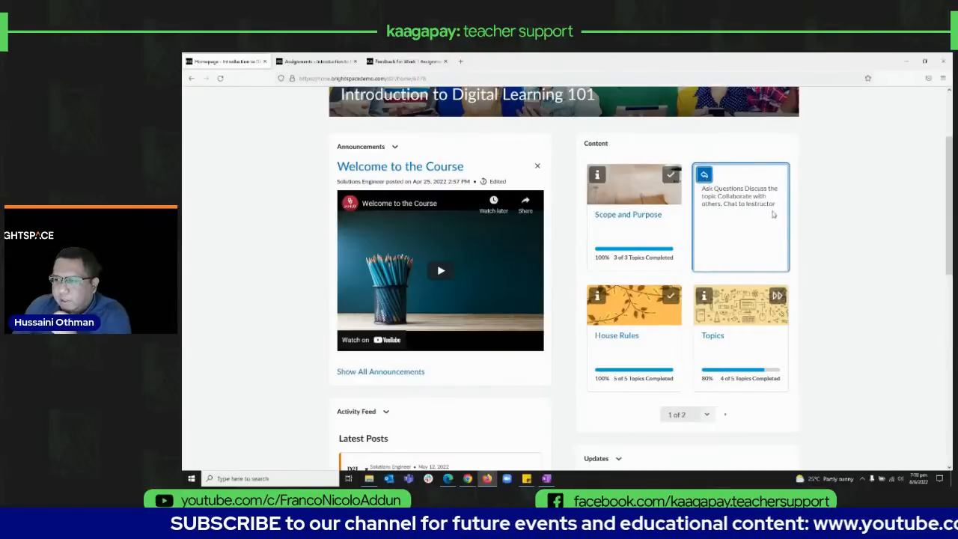
pyautogui.moveTo(780, 206); pyautogui.dragTo(702, 188)
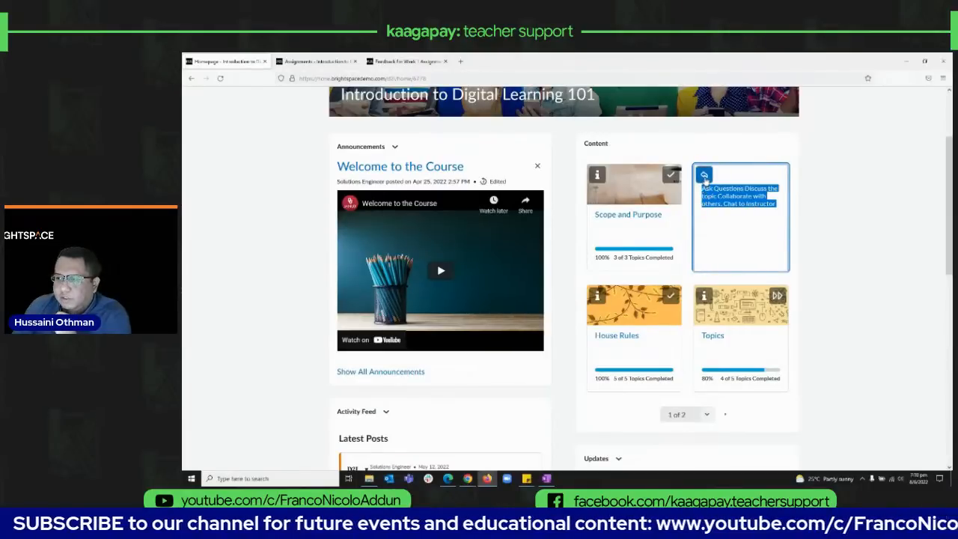
pyautogui.click(705, 176)
pyautogui.scroll(-3, 871, 248)
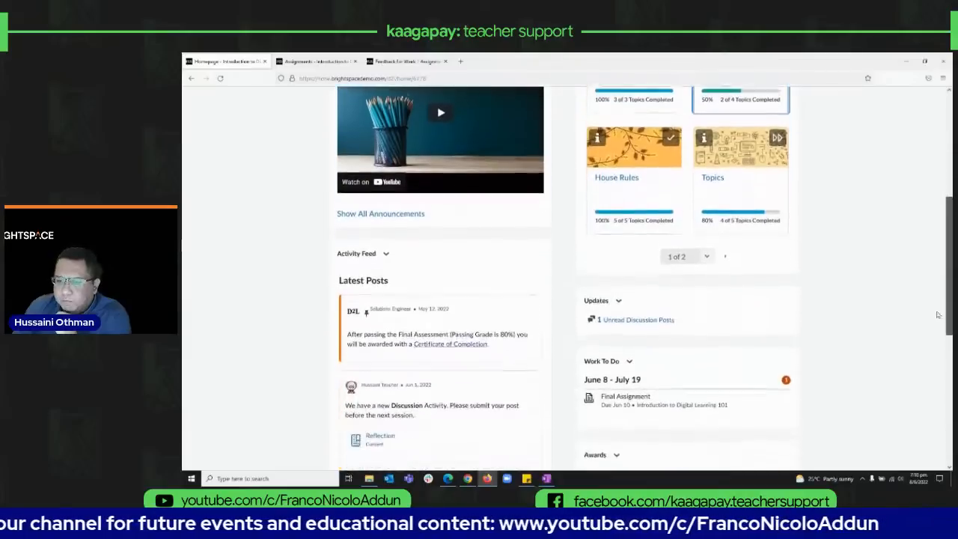
pyautogui.scroll(-1, 932, 346)
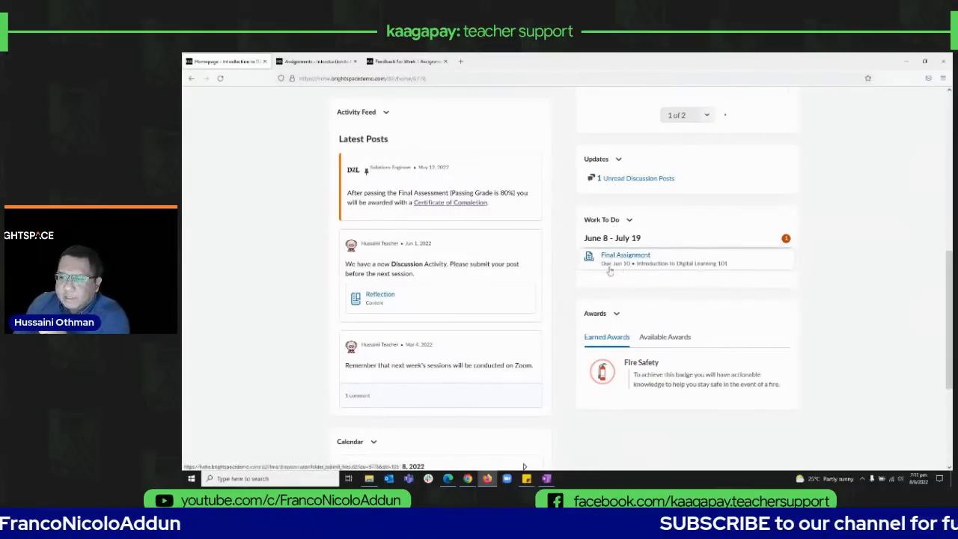
pyautogui.moveTo(949, 265); pyautogui.dragTo(941, 107)
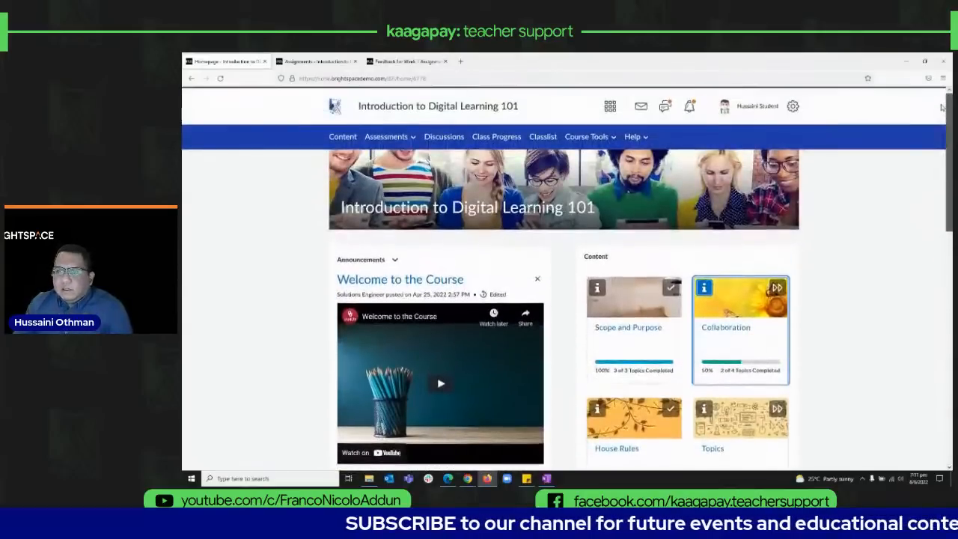
# Step: Open the student's course content, launch the Scope and Purpose unit and check its topic outline
pyautogui.click(342, 137)
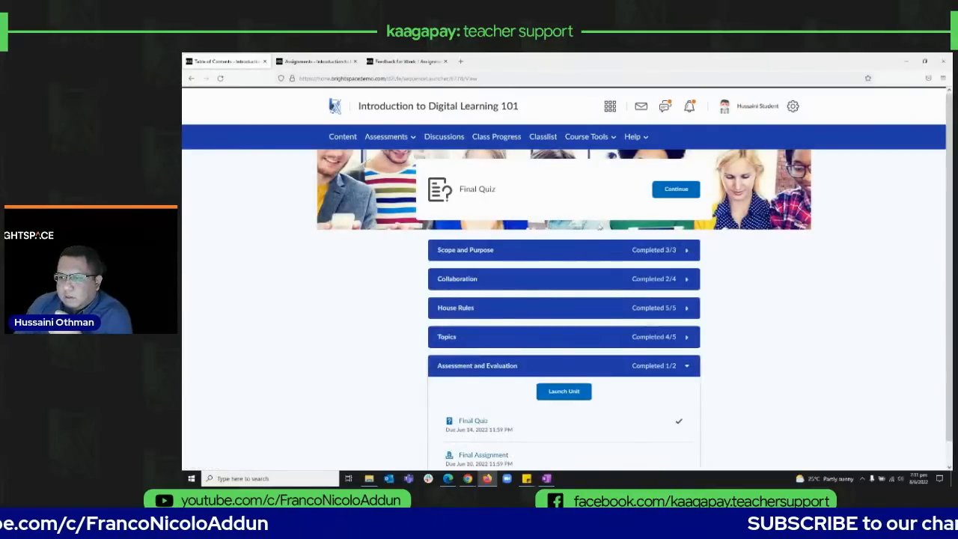
pyautogui.click(688, 366)
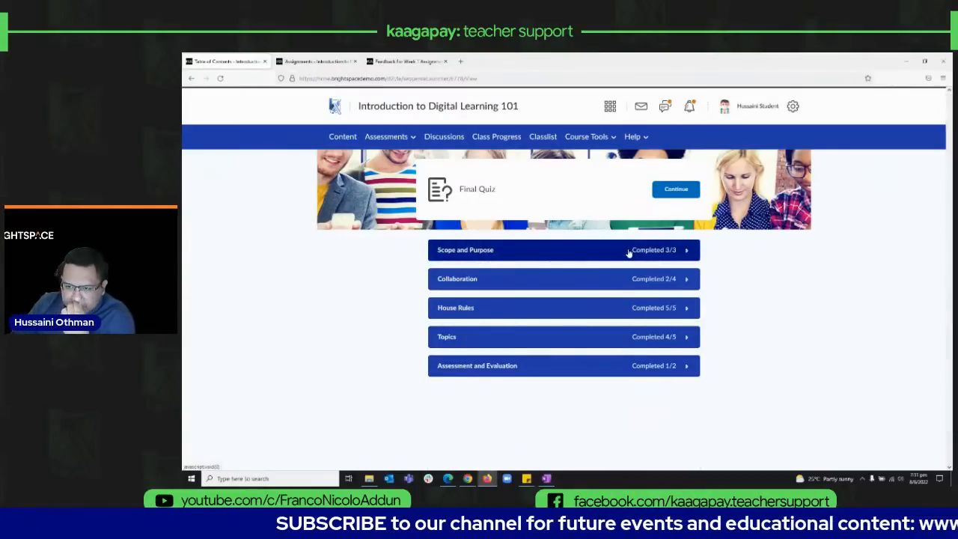
pyautogui.click(650, 253)
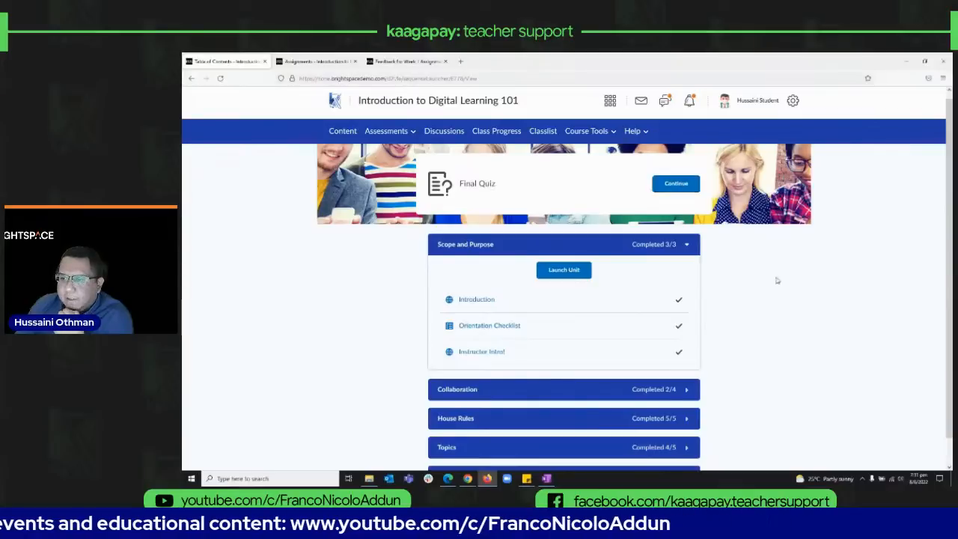
pyautogui.click(568, 274)
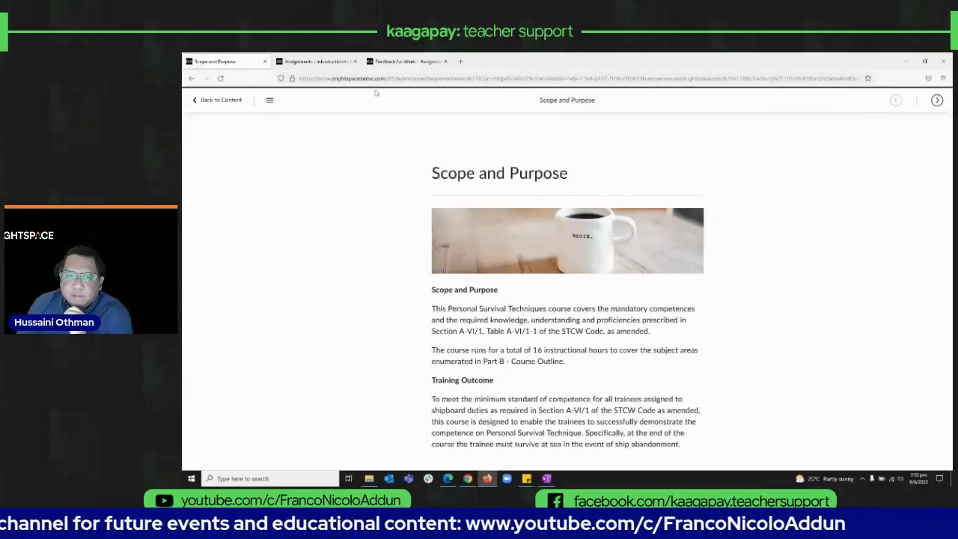
pyautogui.click(269, 102)
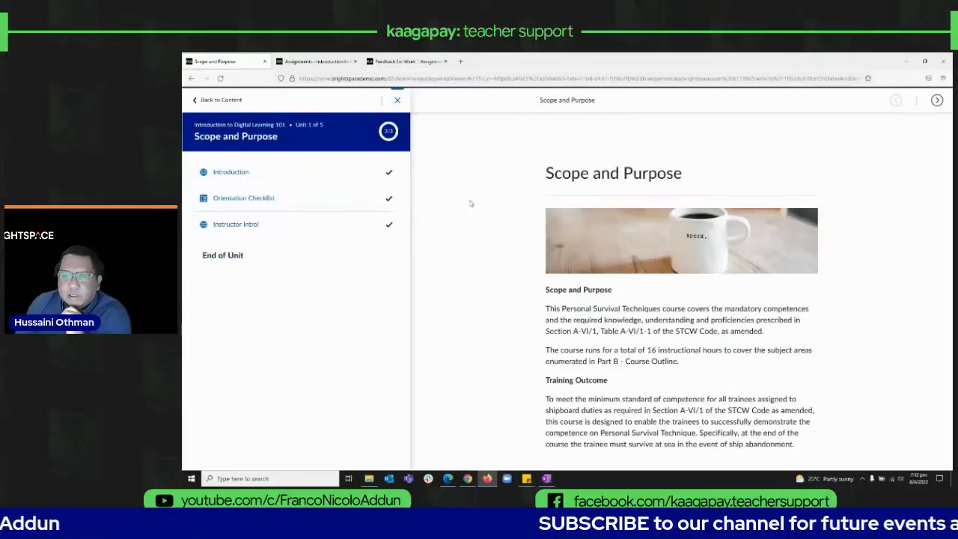
pyautogui.click(399, 103)
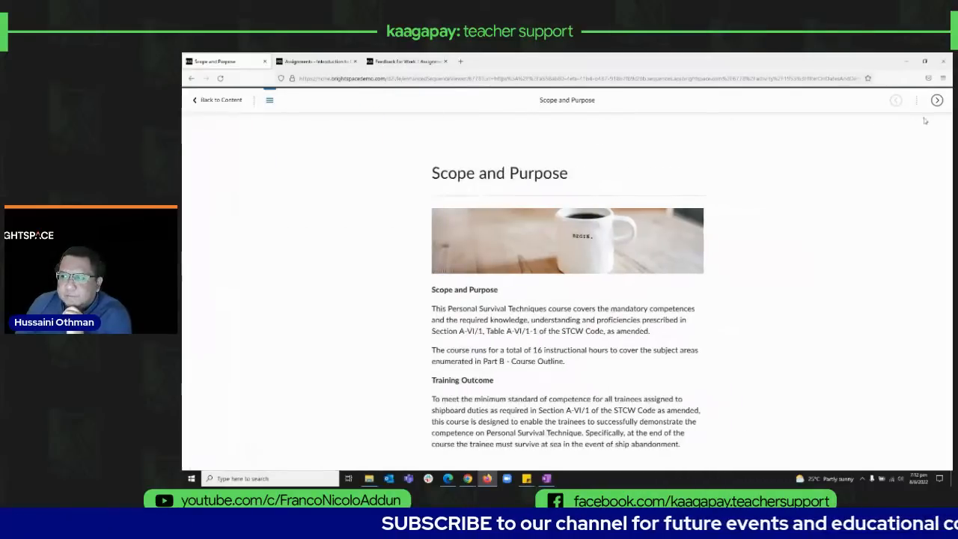
# Step: Go through the Introduction, Orientation Checklist and Instructor Intro topics, play part of the welcome video, and return to the course content
pyautogui.click(938, 101)
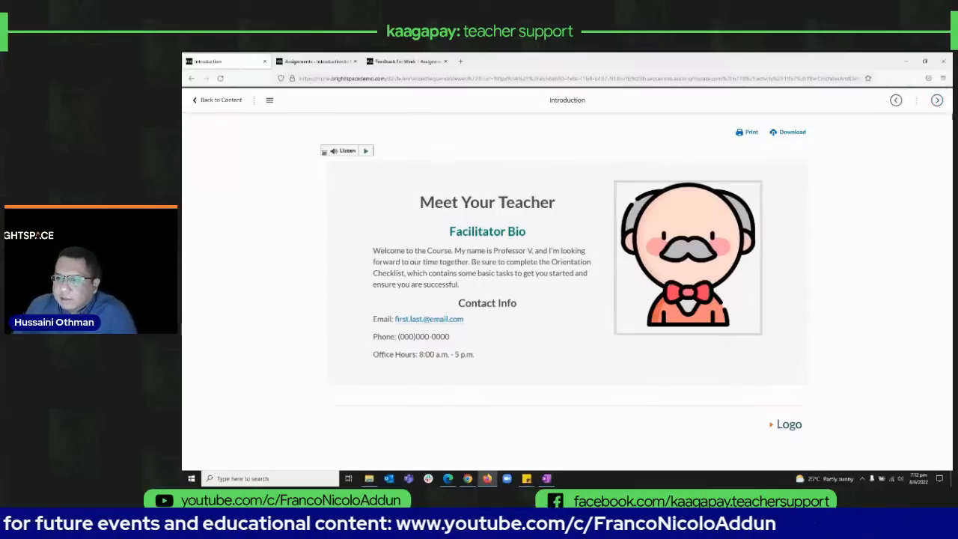
pyautogui.click(938, 100)
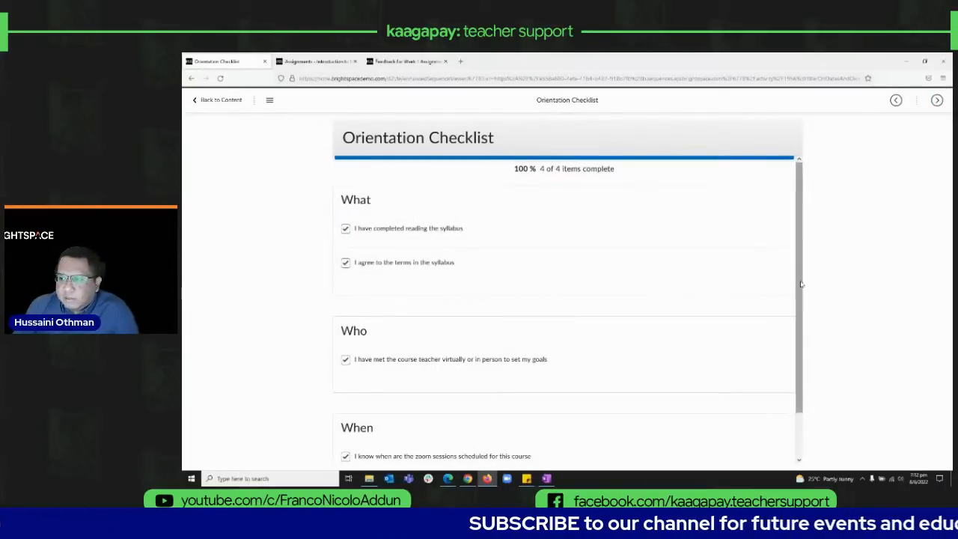
pyautogui.moveTo(797, 277); pyautogui.dragTo(801, 350)
pyautogui.scroll(2, 804, 333)
pyautogui.click(938, 101)
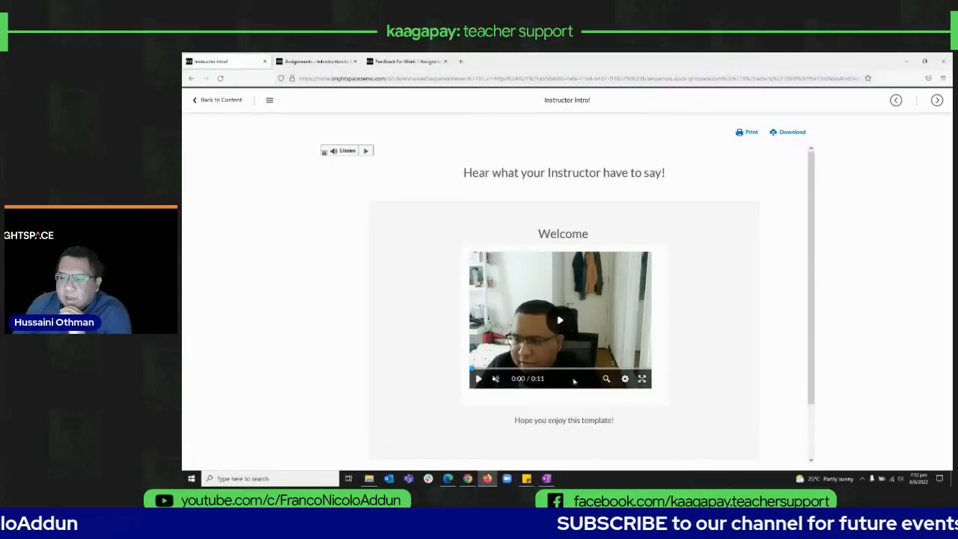
pyautogui.click(479, 379)
pyautogui.click(480, 380)
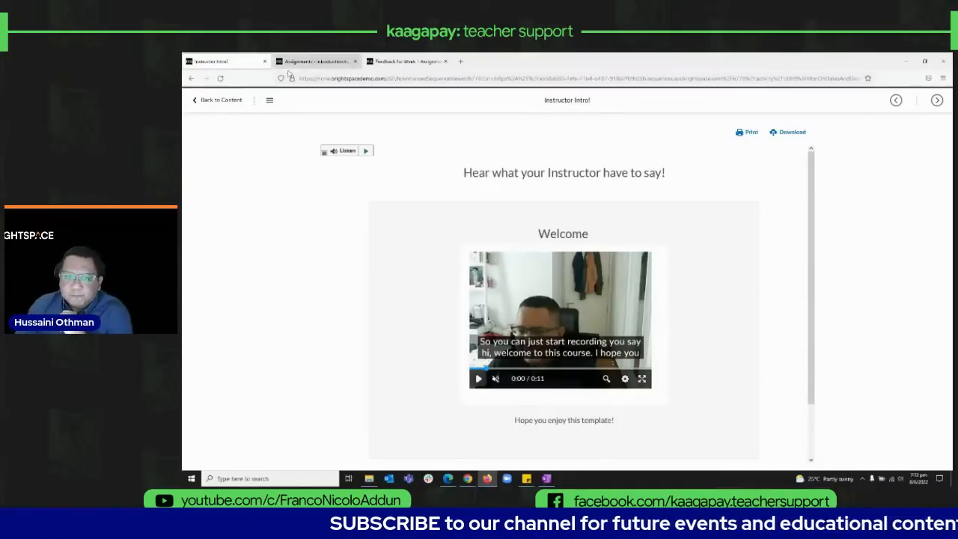
pyautogui.click(216, 99)
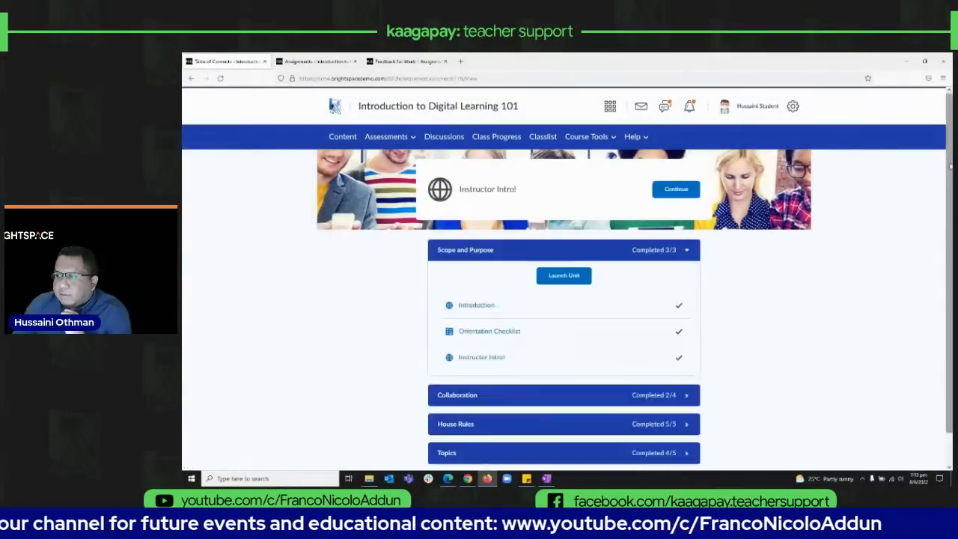
# Step: Open the Final Quiz from the Assessment and Evaluation unit, review its summary and start a quiz attempt
pyautogui.moveTo(949, 258); pyautogui.dragTo(949, 293)
pyautogui.click(663, 449)
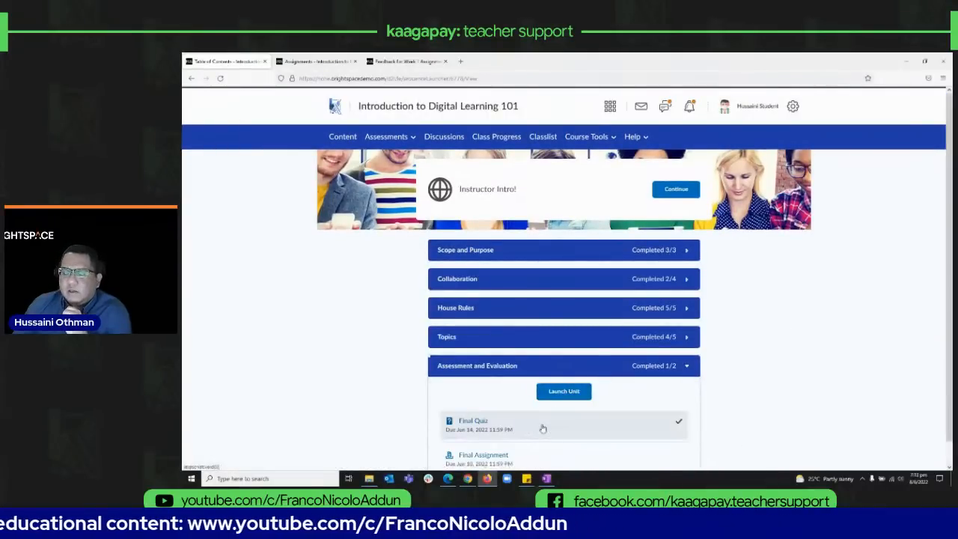
pyautogui.click(543, 428)
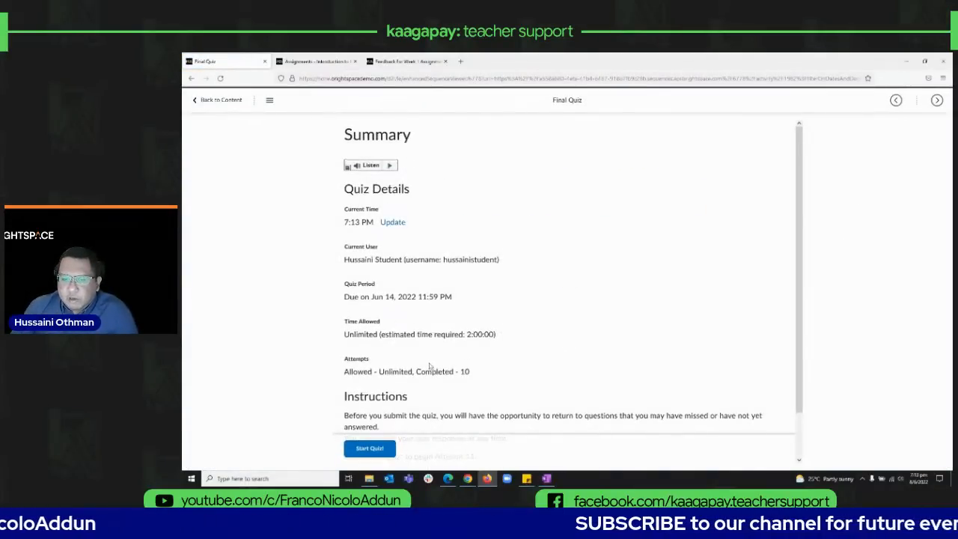
pyautogui.scroll(-1, 432, 366)
pyautogui.click(389, 451)
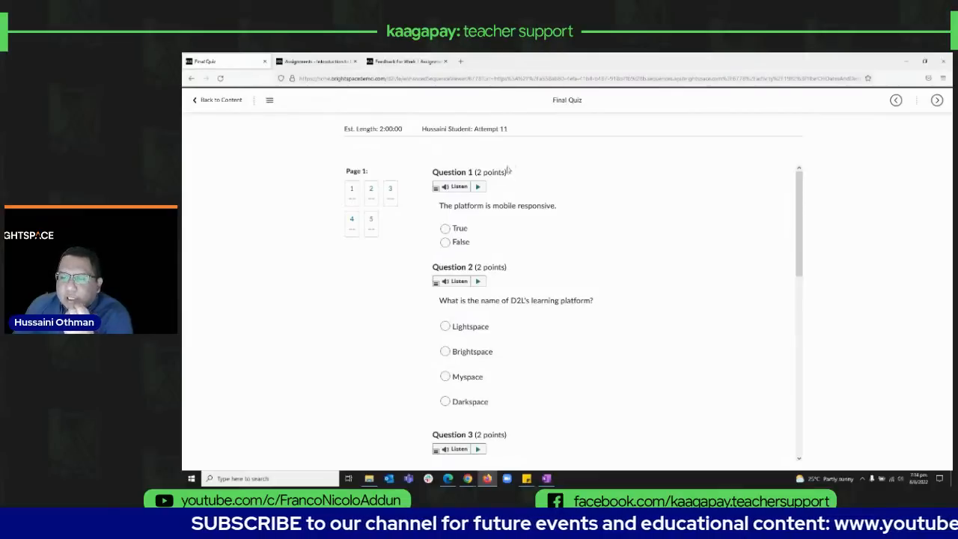
# Step: Answer False to the mobile responsive question and choose Brightspace as the name of D2L's learning platform
pyautogui.scroll(-1, 715, 236)
pyautogui.scroll(1, 469, 237)
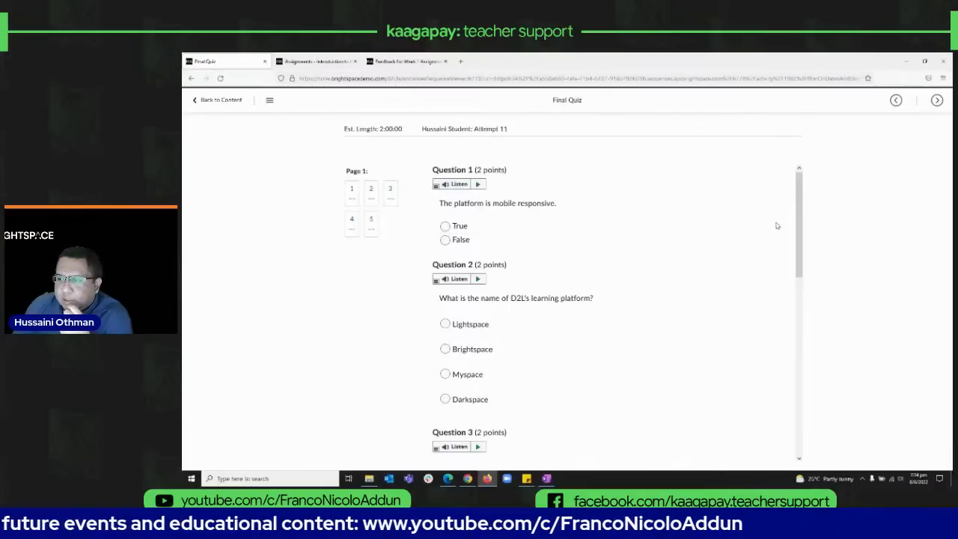
pyautogui.moveTo(799, 237); pyautogui.dragTo(801, 243)
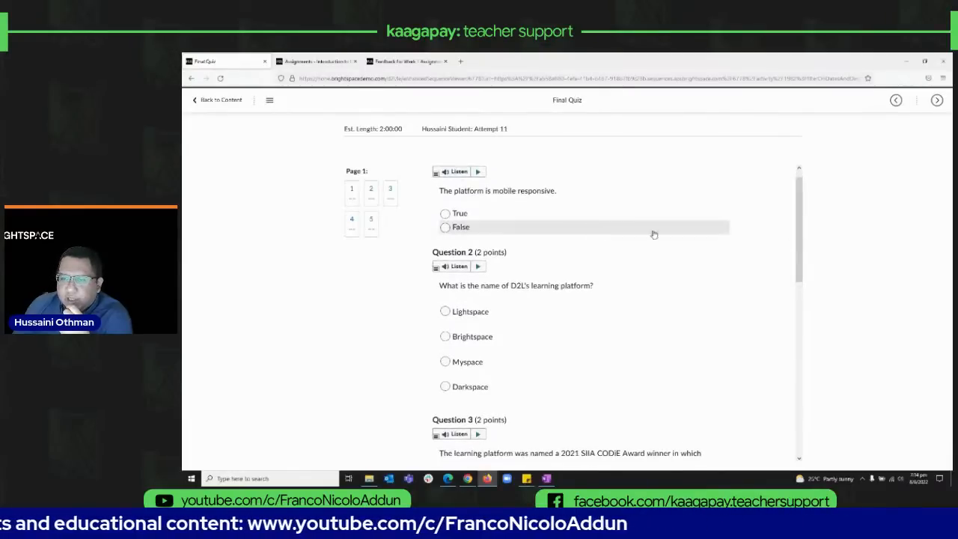
pyautogui.click(461, 231)
pyautogui.moveTo(800, 263)
pyautogui.mouseDown()
pyautogui.moveTo(800, 286)
pyautogui.moveTo(801, 246)
pyautogui.mouseUp()
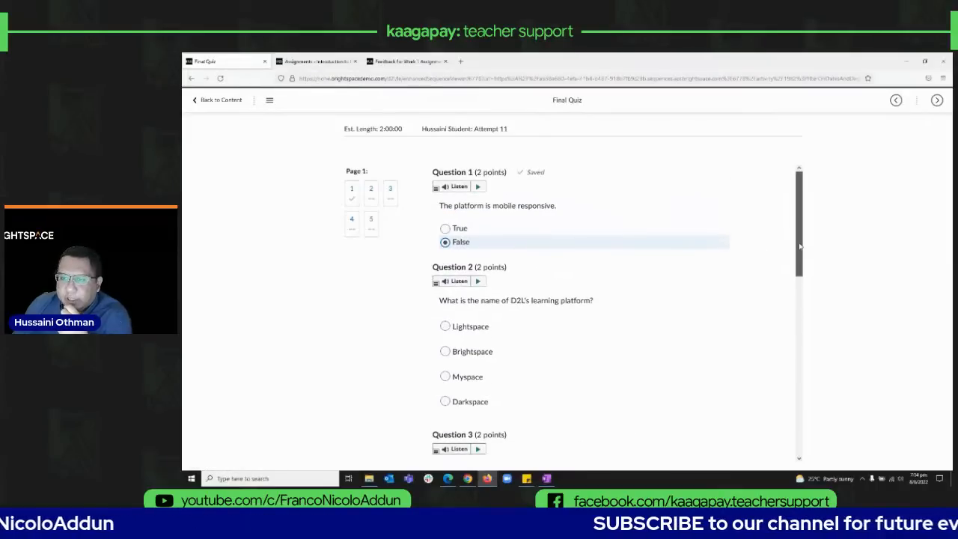
pyautogui.scroll(-1, 800, 247)
pyautogui.click(502, 280)
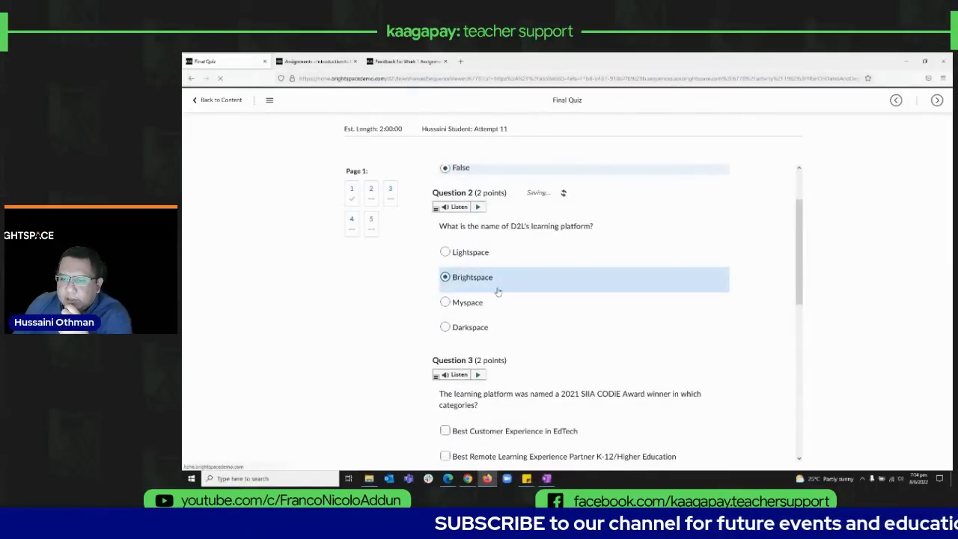
# Step: Select all three 2021 SIIA CODiE Award categories as the answer to Question 3
pyautogui.scroll(-2, 498, 291)
pyautogui.click(494, 308)
pyautogui.click(494, 333)
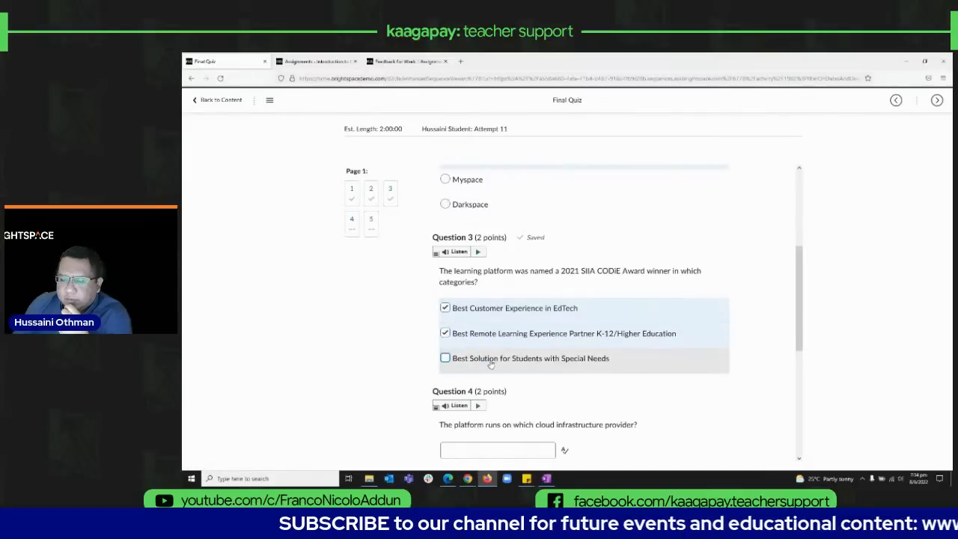
pyautogui.click(492, 359)
# Step: Answer Question 4 with "aws" and Question 5 with 99%, and submit the quiz
pyautogui.scroll(-2, 498, 352)
pyautogui.write('a')
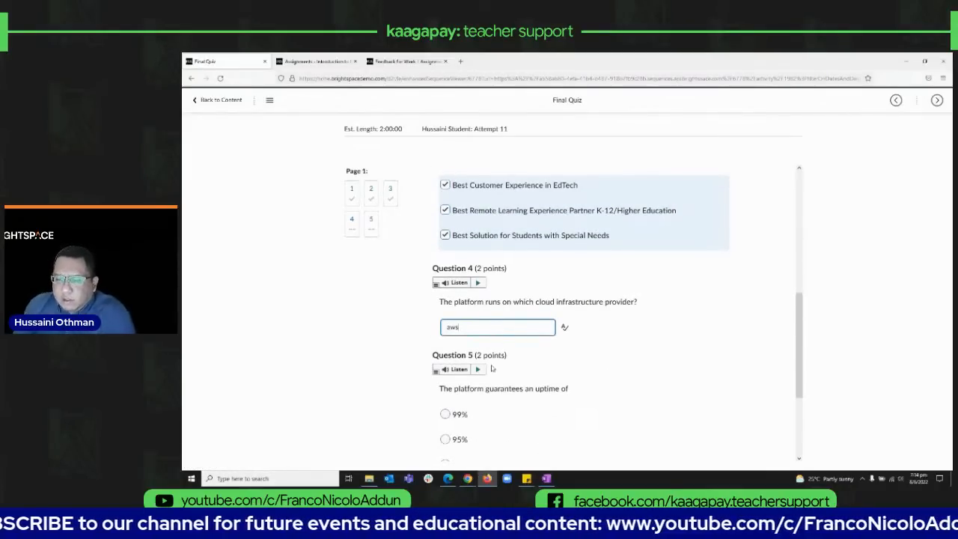
pyautogui.write('ws')
pyautogui.scroll(-2, 492, 373)
pyautogui.click(446, 291)
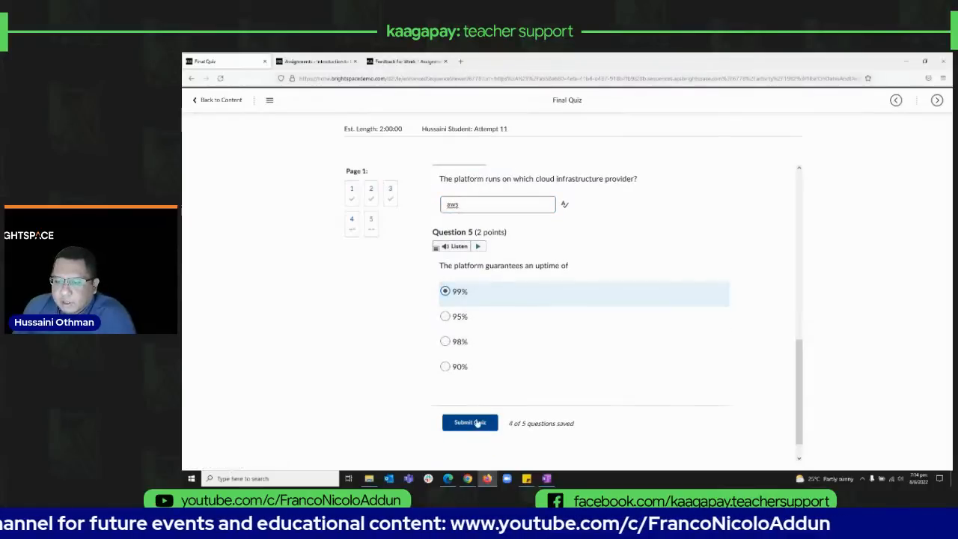
pyautogui.click(476, 426)
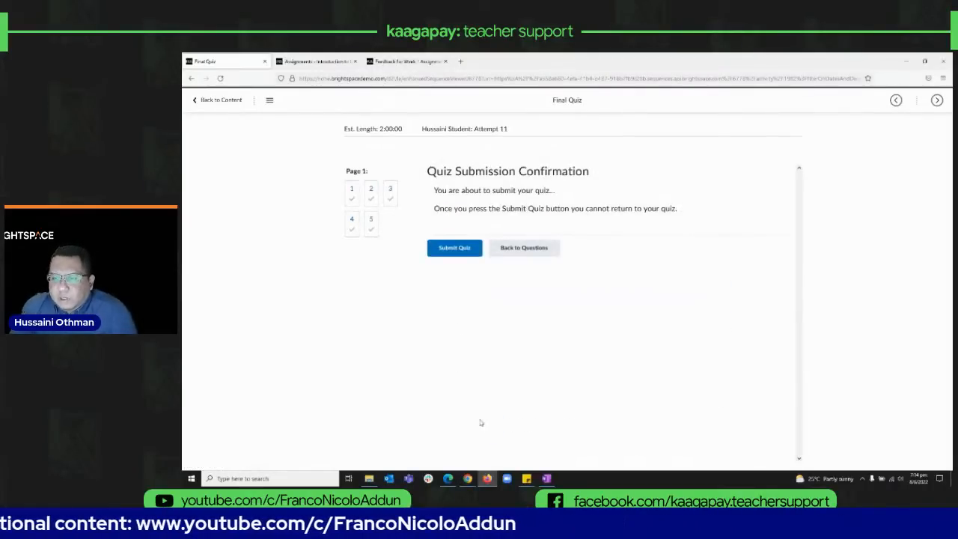
pyautogui.click(455, 253)
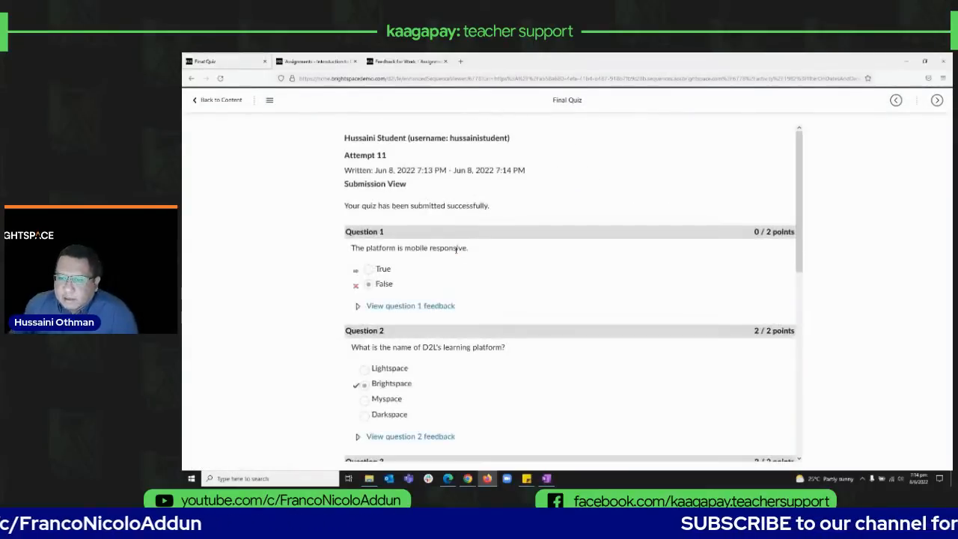
# Step: Review the Question 1 feedback and the attempt score in the submission view, and finish to the list of attempts
pyautogui.click(391, 307)
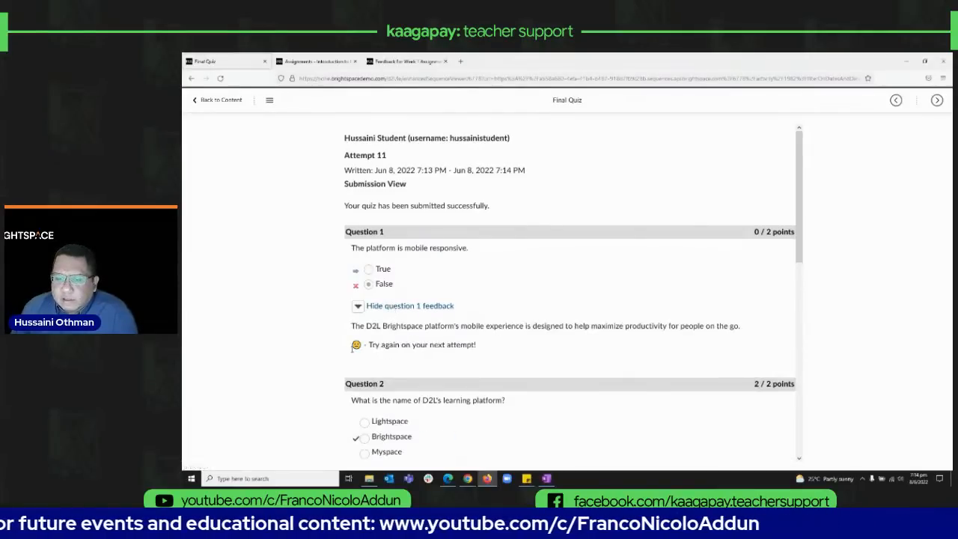
pyautogui.moveTo(352, 346); pyautogui.dragTo(483, 346)
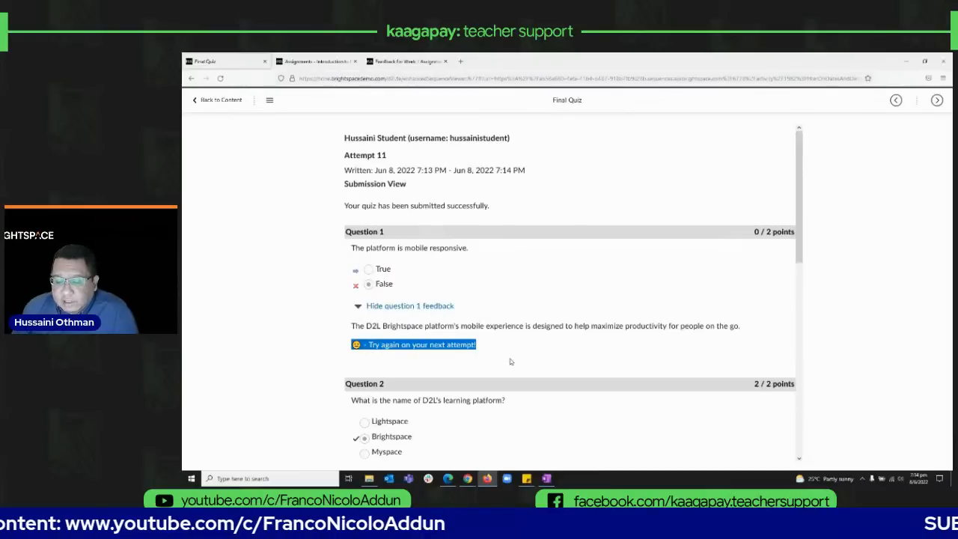
pyautogui.click(554, 336)
pyautogui.moveTo(431, 327); pyautogui.dragTo(776, 330)
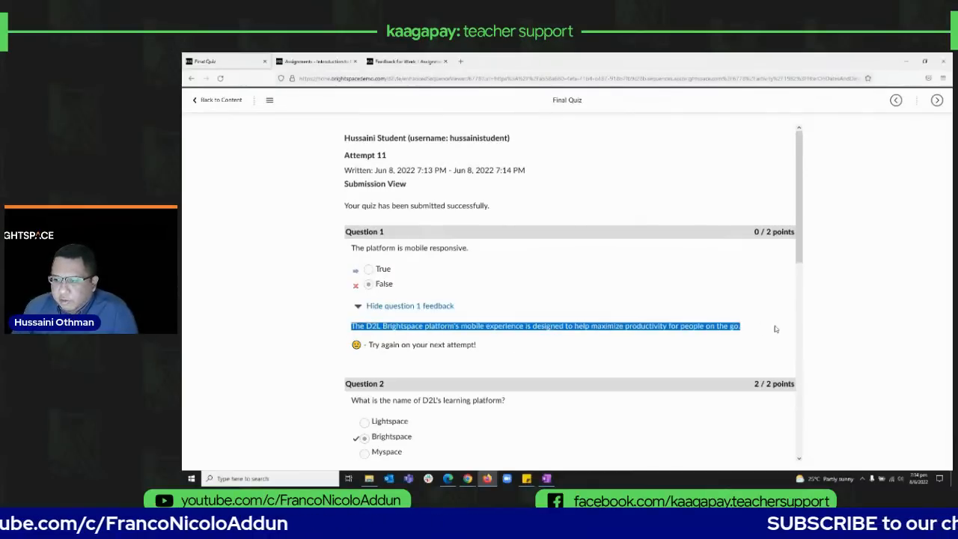
pyautogui.moveTo(801, 258); pyautogui.dragTo(801, 444)
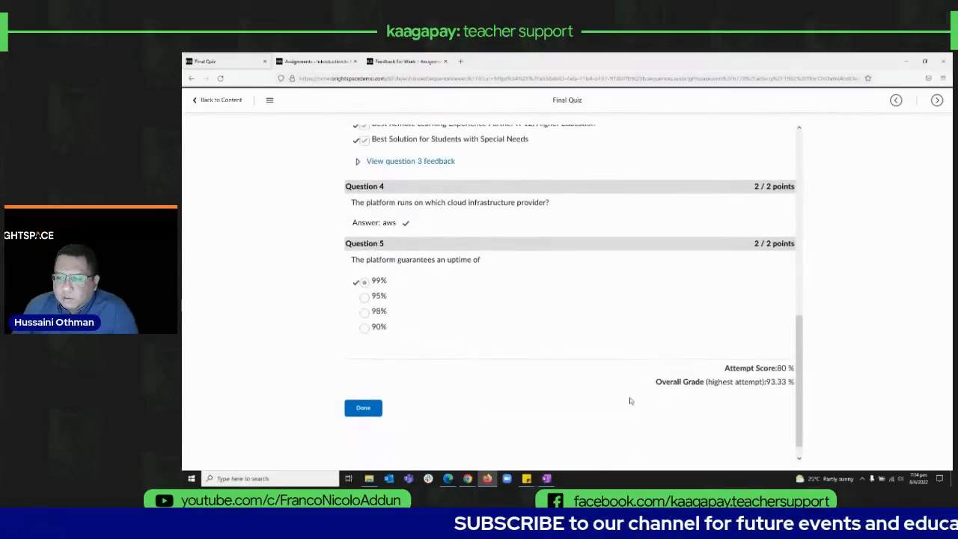
pyautogui.click(361, 410)
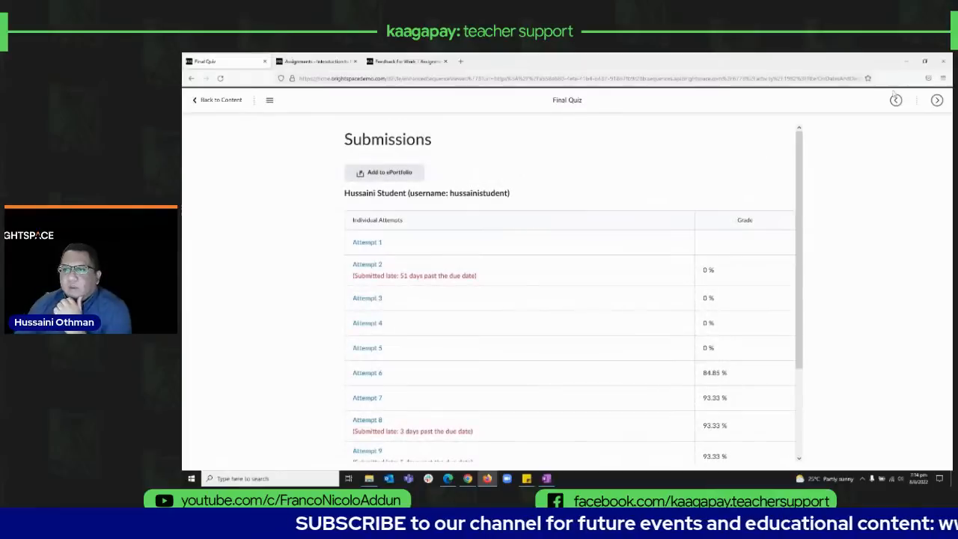
# Step: Check the Final Assignment's recording options, and open the Week 1 Assignment feedback from the student's assignments list
pyautogui.click(938, 101)
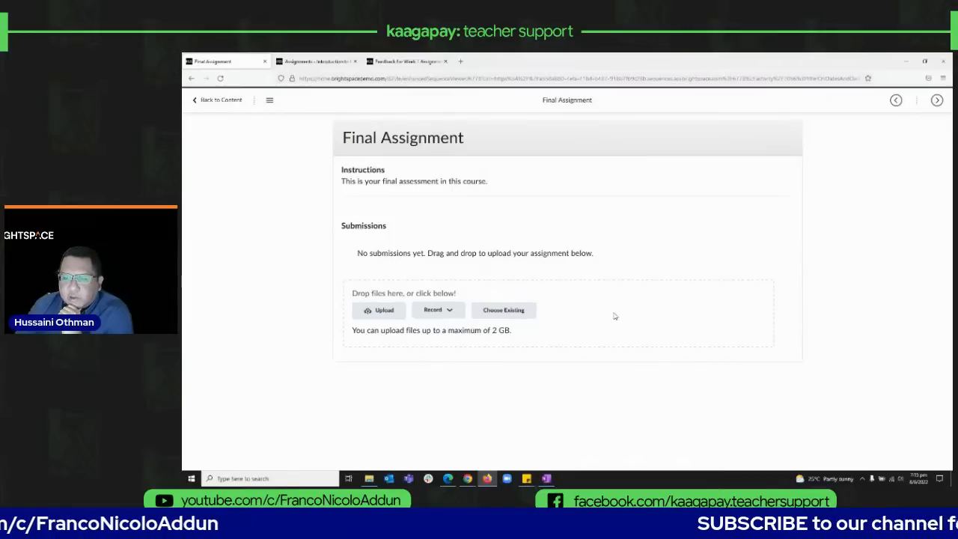
pyautogui.click(455, 311)
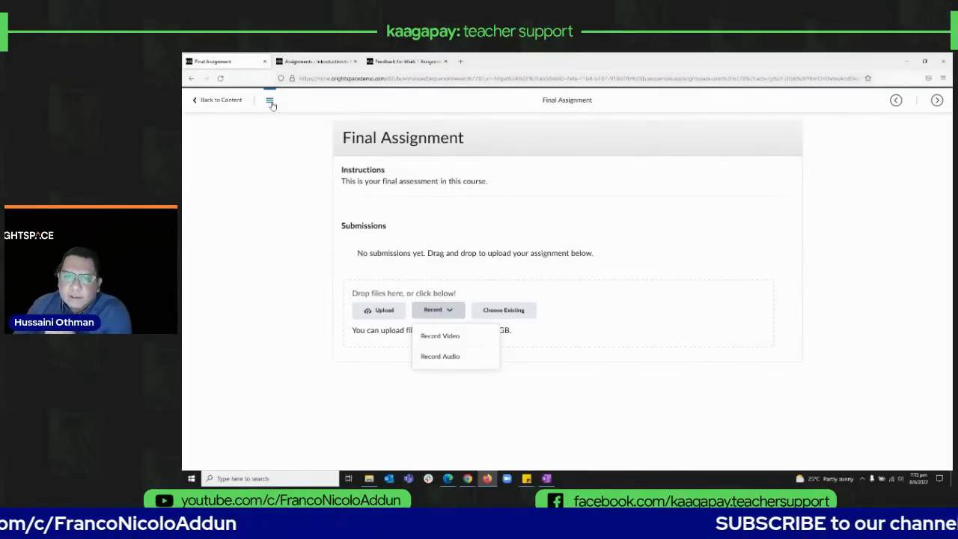
pyautogui.click(311, 60)
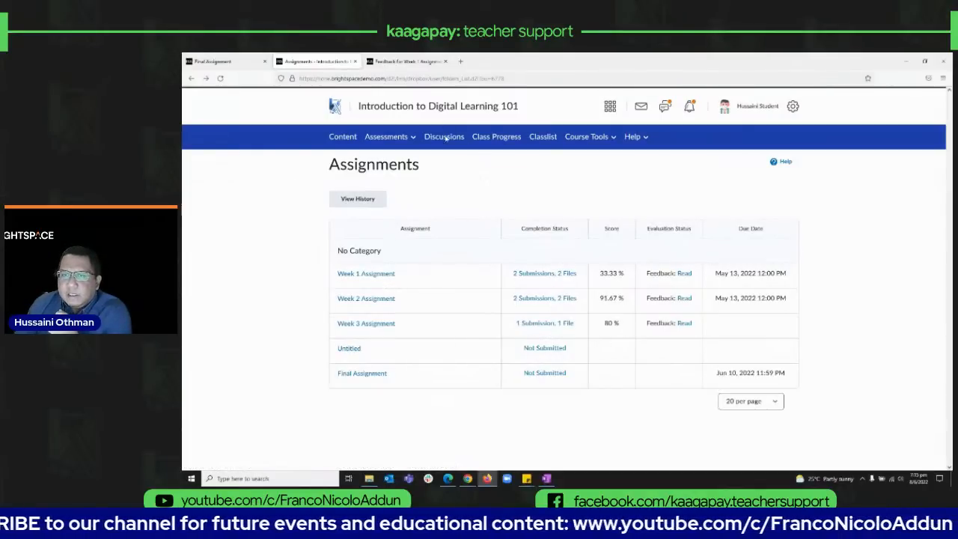
pyautogui.click(685, 275)
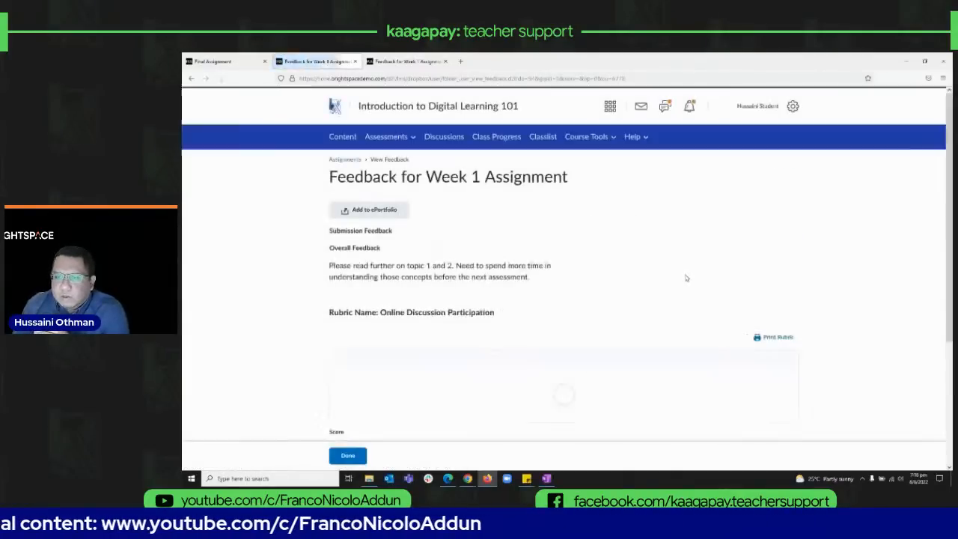
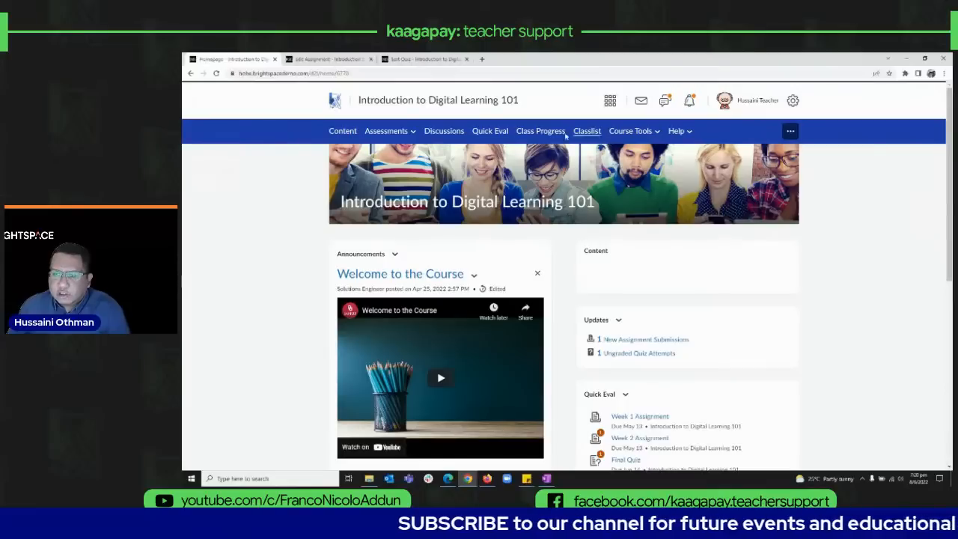
# Step: Open Class Progress in the teacher's course and examine the individual item scores in the students' grades charts
pyautogui.click(551, 131)
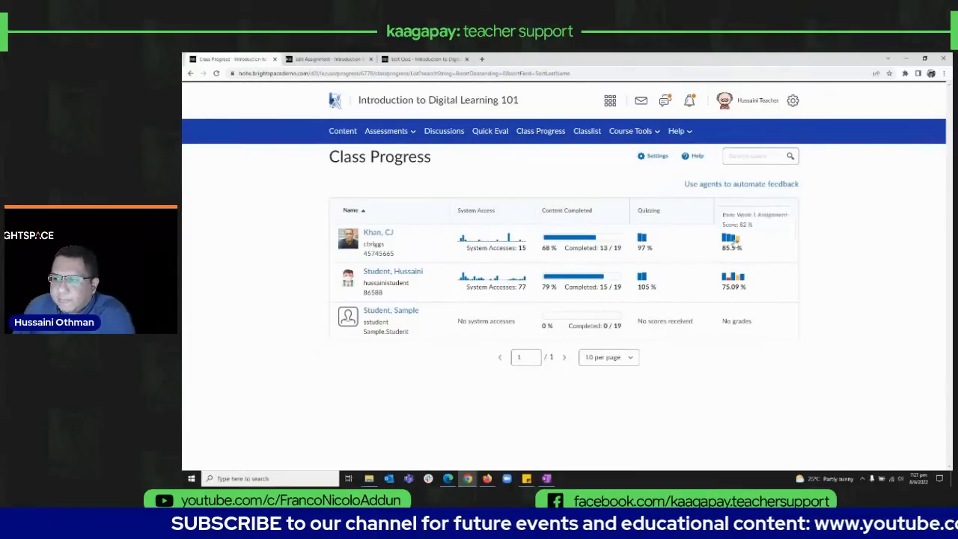
pyautogui.moveTo(738, 241)
pyautogui.moveTo(737, 278)
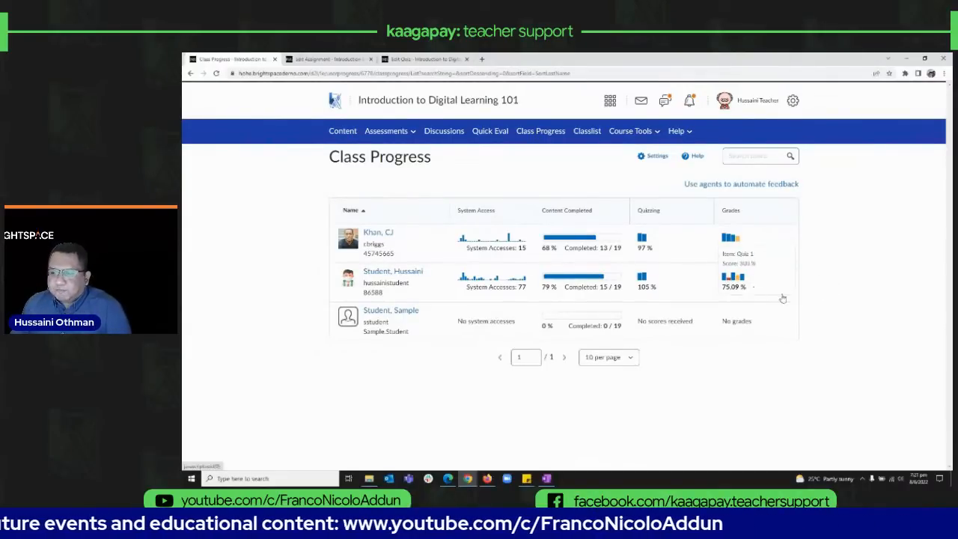
# Step: Open the feedback automation agents, inspect the email sent by the last Quiz 1 - Pass run, and close it
pyautogui.click(776, 184)
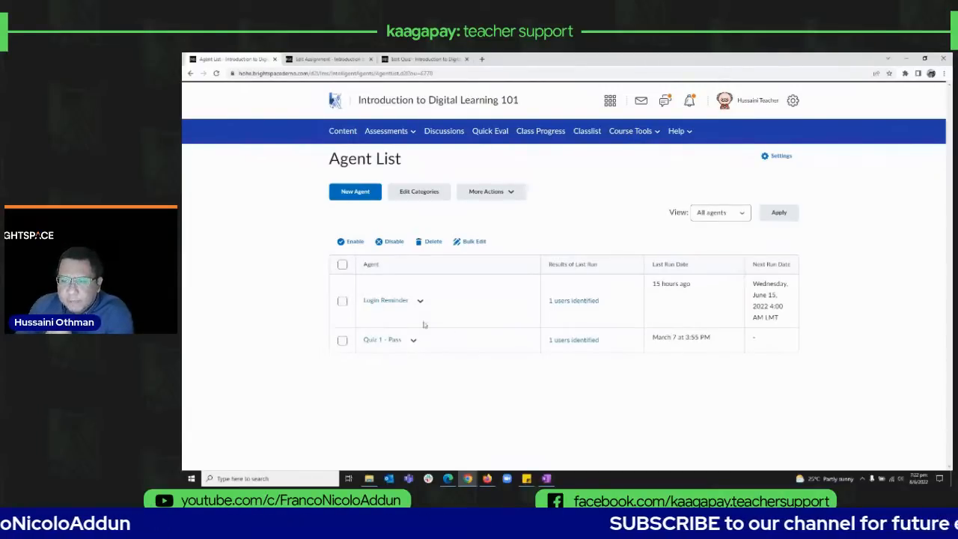
pyautogui.click(588, 342)
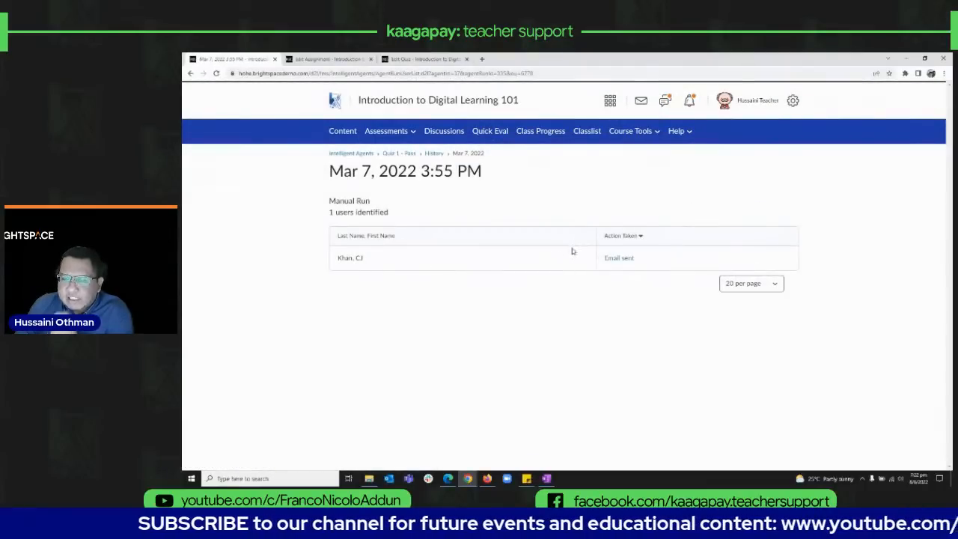
pyautogui.click(621, 259)
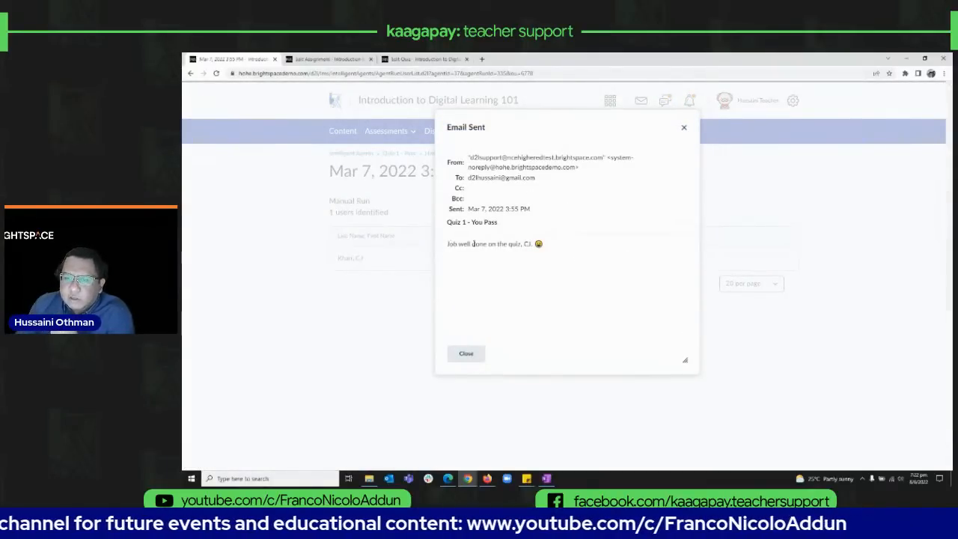
pyautogui.moveTo(520, 245); pyautogui.dragTo(531, 245)
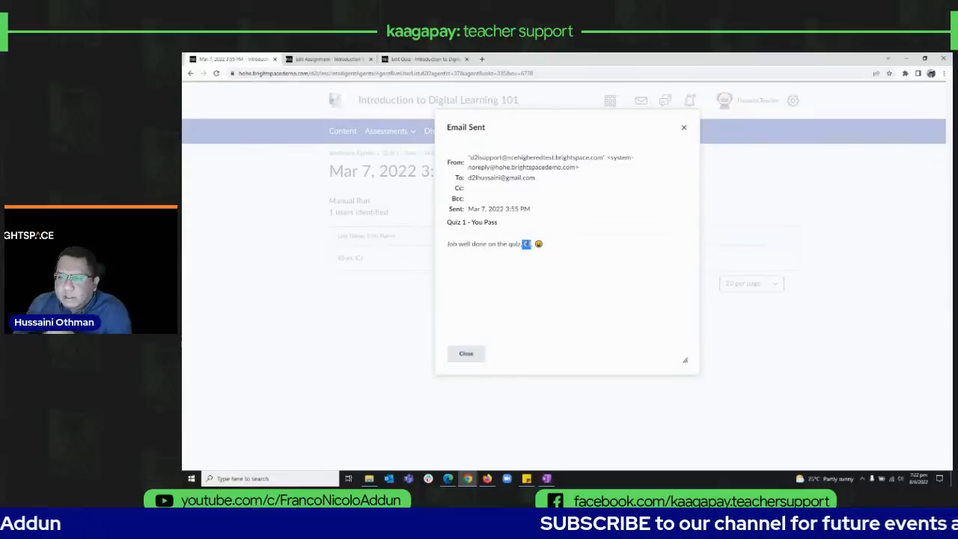
pyautogui.click(553, 251)
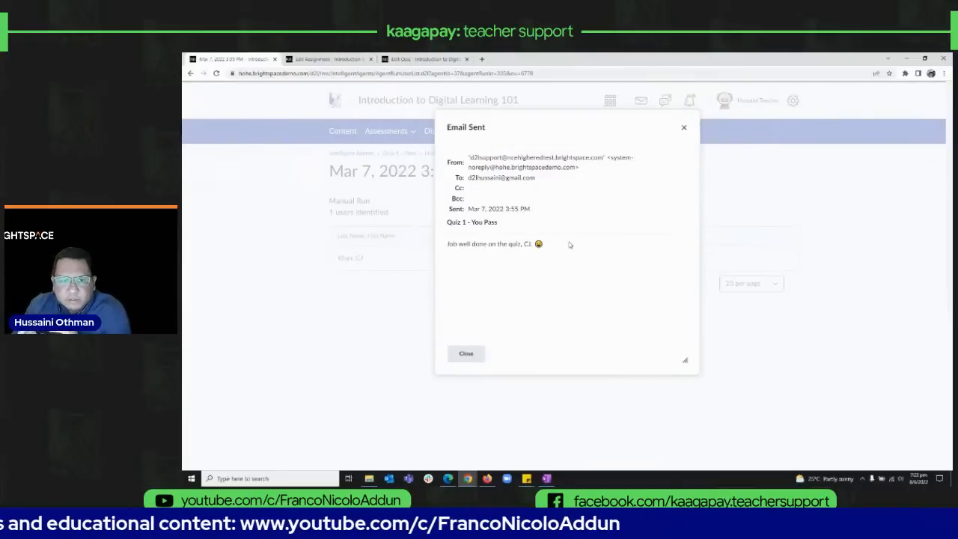
pyautogui.click(683, 129)
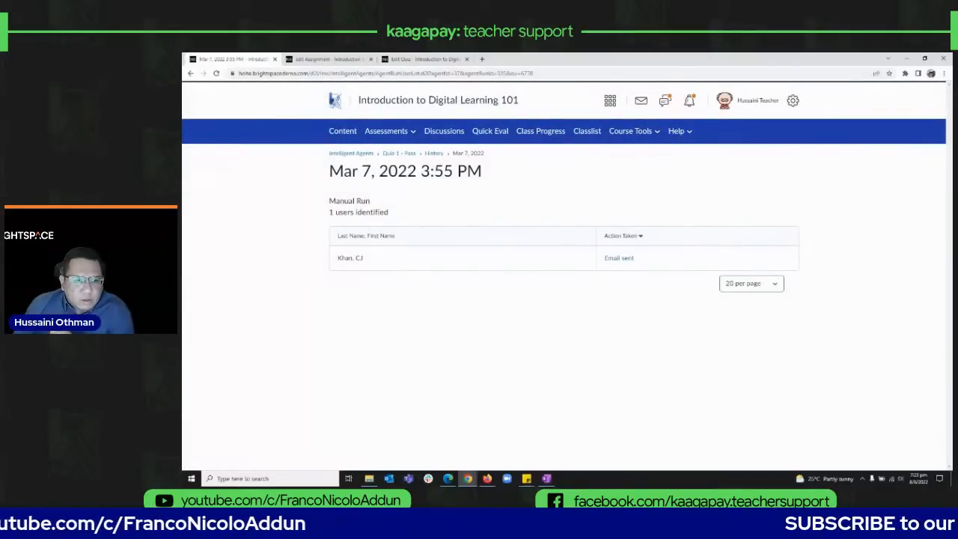